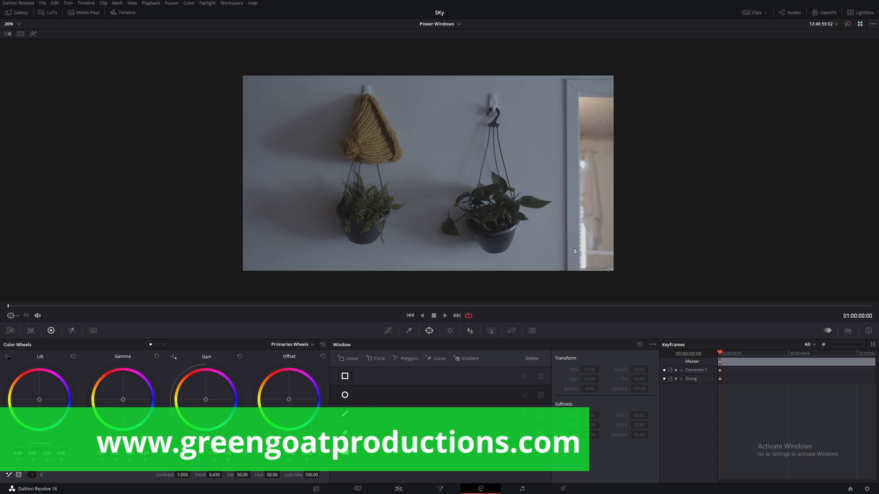
Open the waveform scope beside the image, raise the overall gain to 1.15 and lower the overall lift to -0.03
scroll(470, 213, "up", 1)
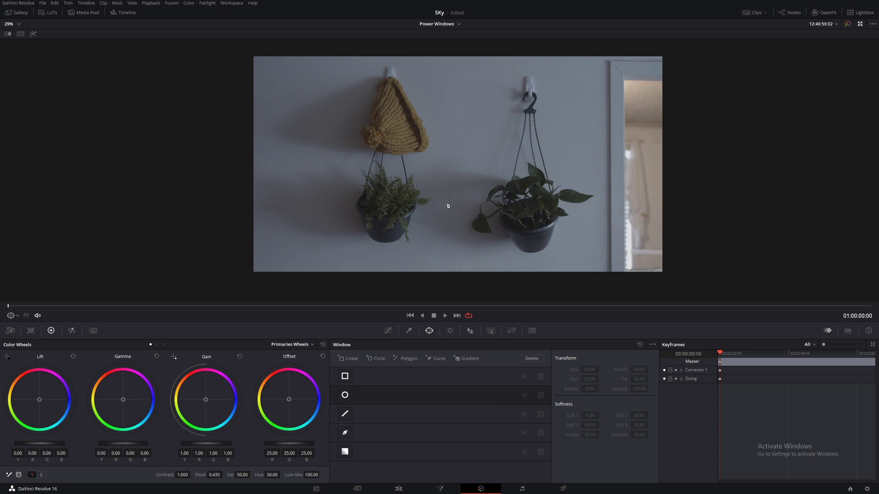
left_click(853, 332)
left_click_drag(562, 88, 477, 77)
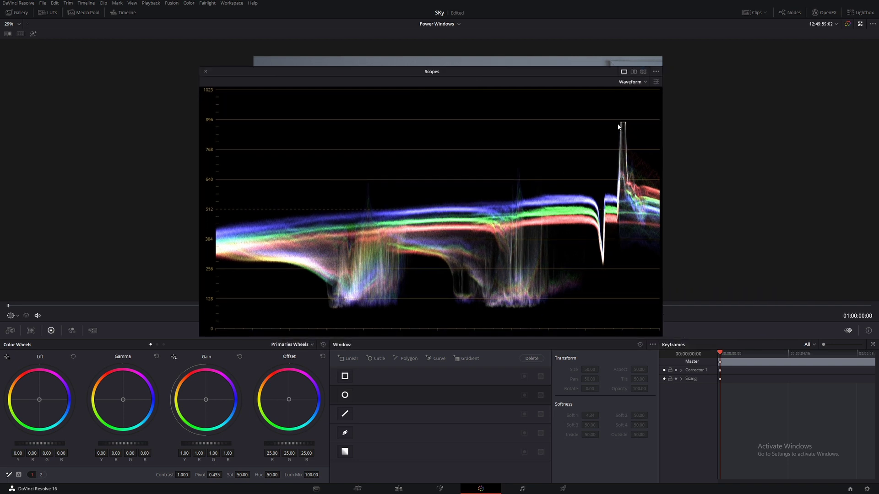
left_click_drag(563, 72, 535, 81)
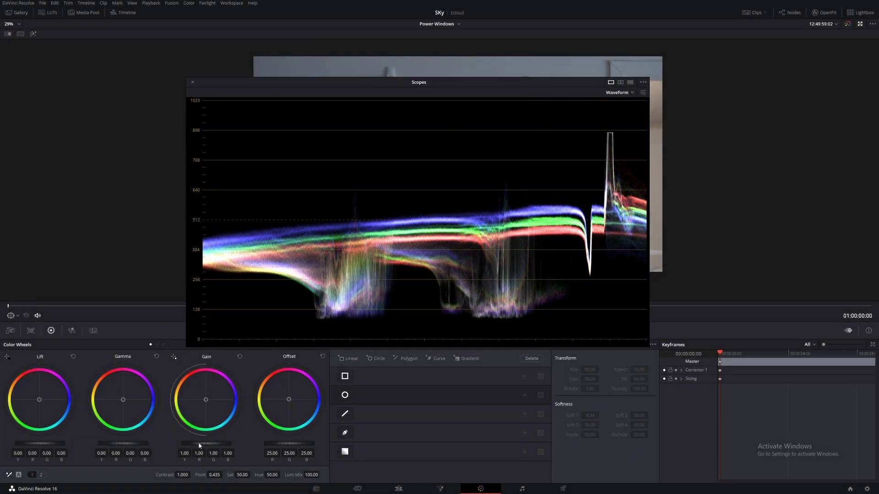
left_click_drag(199, 442, 212, 442)
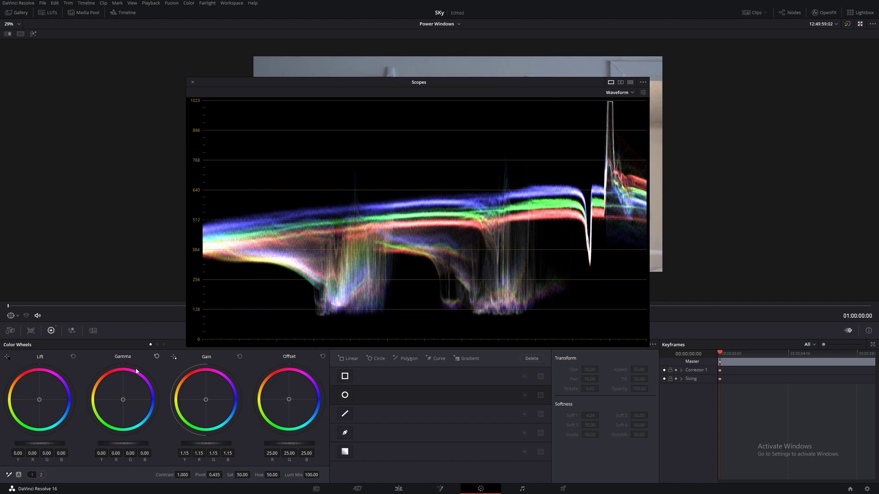
left_click_drag(54, 443, 50, 443)
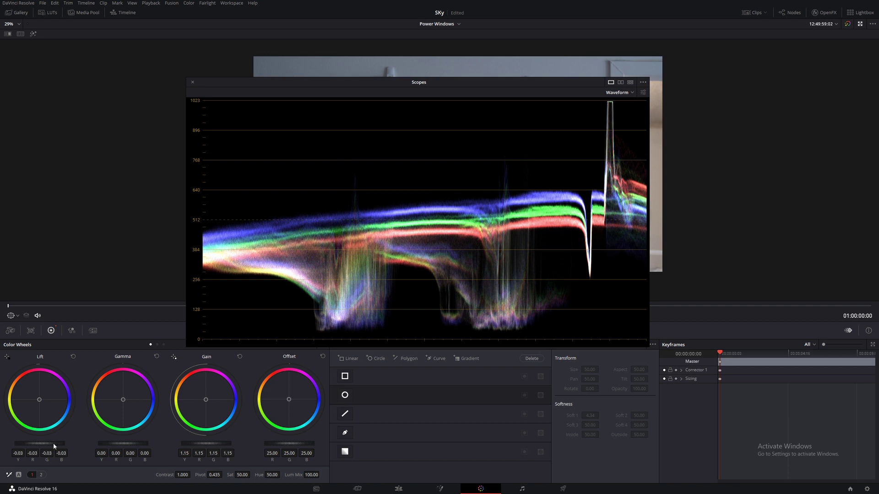
Neutralize the blue wall cast by warming the gain to R 1.17, G 1.08, B 0.99, with master gain at 1.09
left_click_drag(206, 401, 205, 399)
left_click_drag(466, 92, 503, 112)
left_click_drag(206, 402, 205, 405)
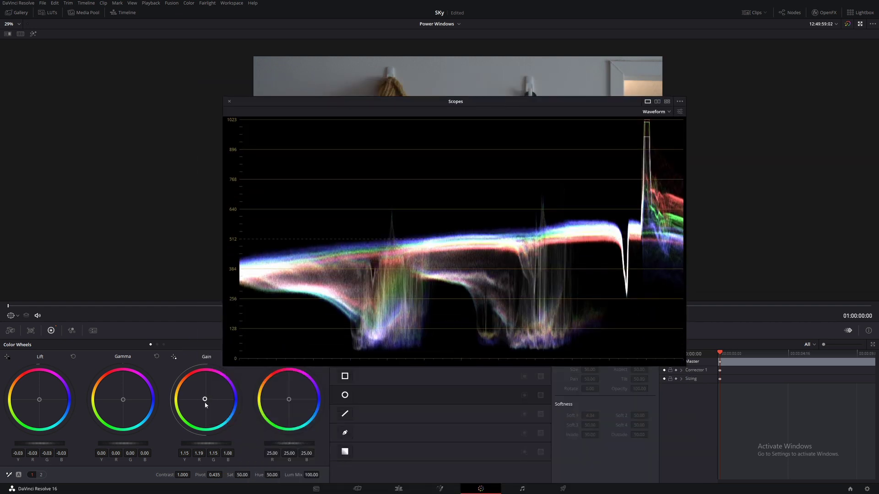
left_click_drag(206, 442, 194, 443)
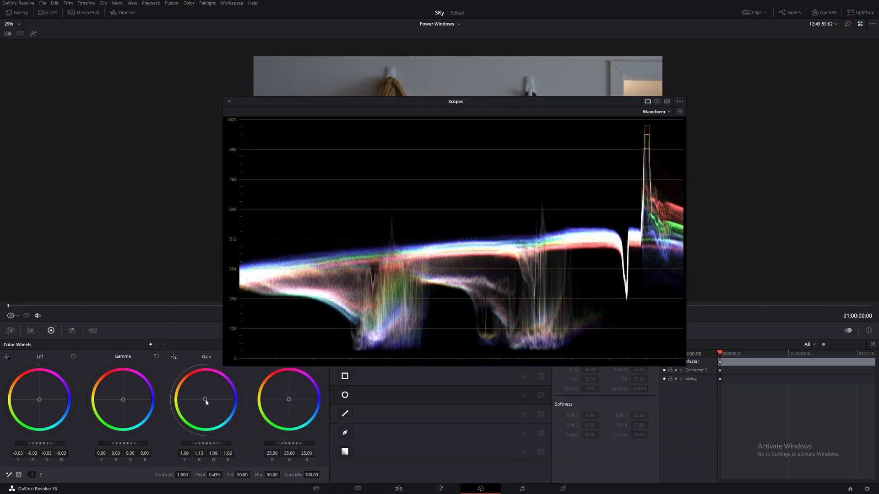
left_click_drag(205, 401, 204, 398)
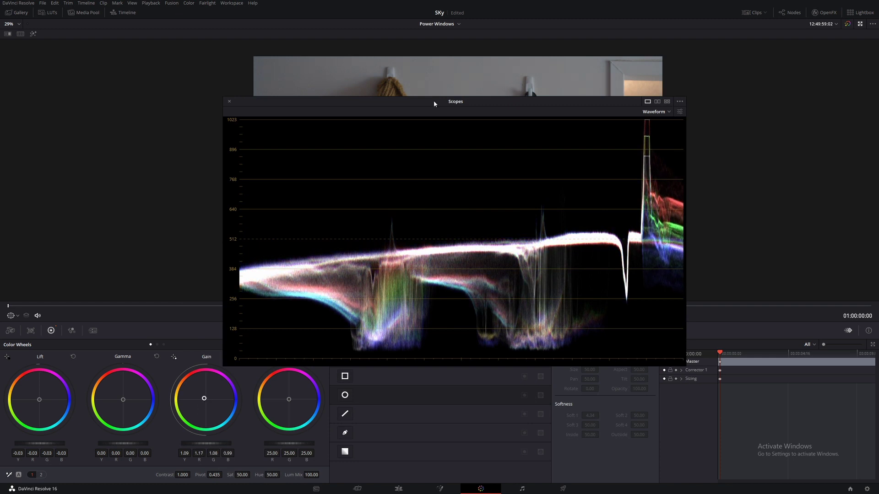
Fine-tune the lift's blue channel to -0.02 and warm the gamma balance slightly, finishing with the scopes closed
left_click_drag(433, 100, 414, 107)
left_click_drag(39, 400, 39, 399)
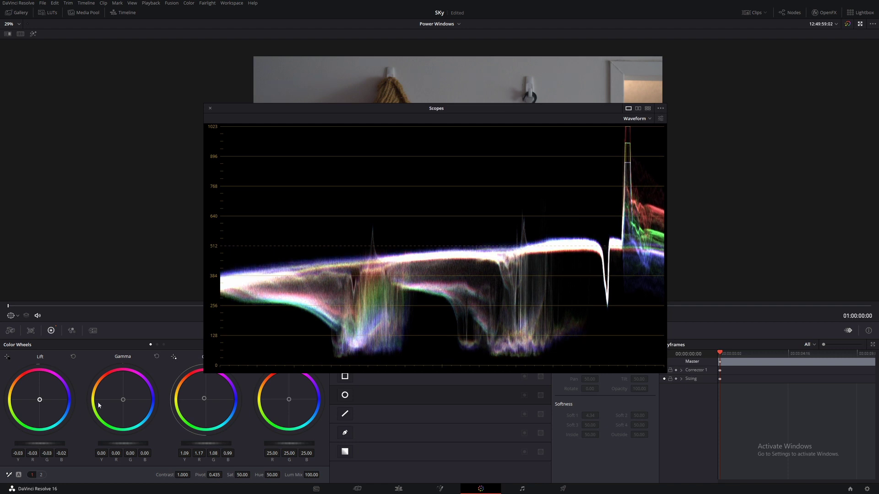
left_click_drag(123, 400, 123, 400)
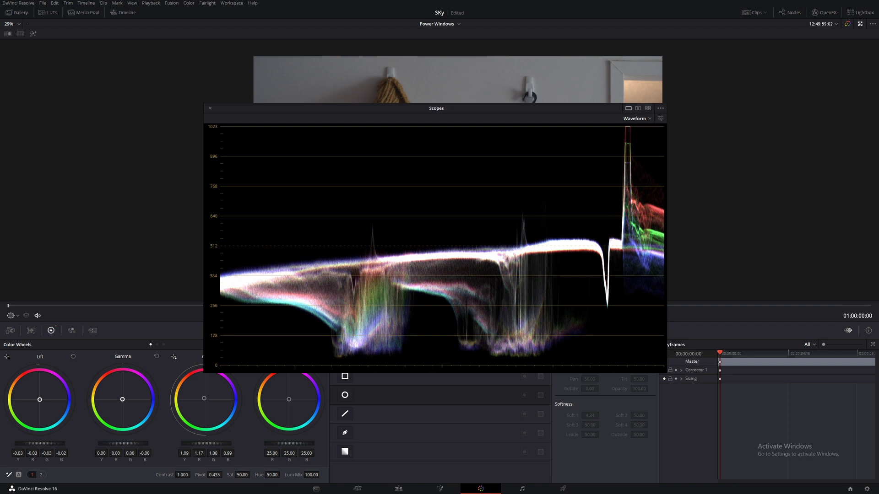
left_click(210, 108)
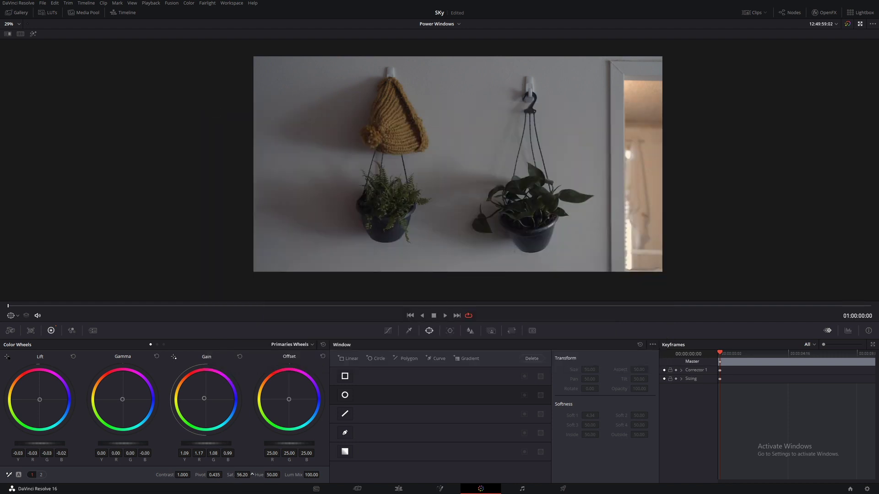
Set contrast to 1.108 and saturation to 79.60, and raise the master gamma to 0.03, leaving the enlarged viewer
left_click_drag(185, 475, 189, 475)
left_click_drag(142, 446, 152, 446)
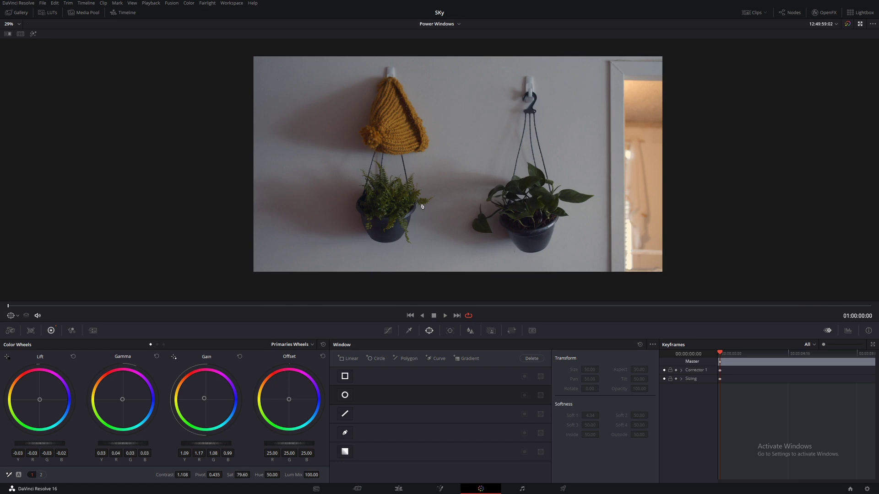
key("alt+f")
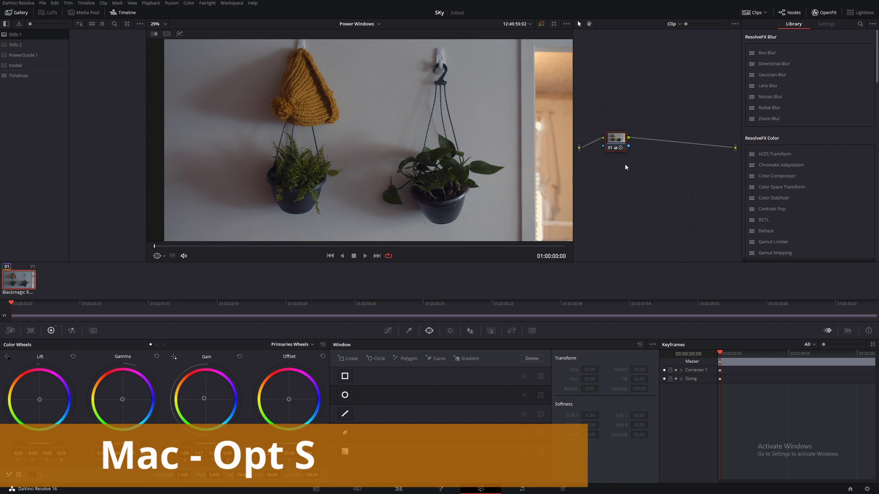
Add a serial node after node 01 and place it higher up in the node graph
key("alt+s")
left_click_drag(650, 146, 657, 79)
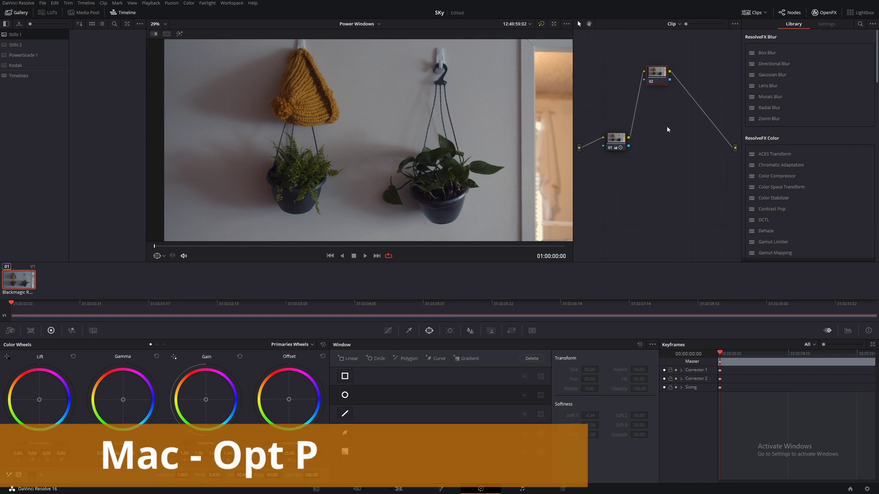
left_click_drag(651, 86, 656, 92)
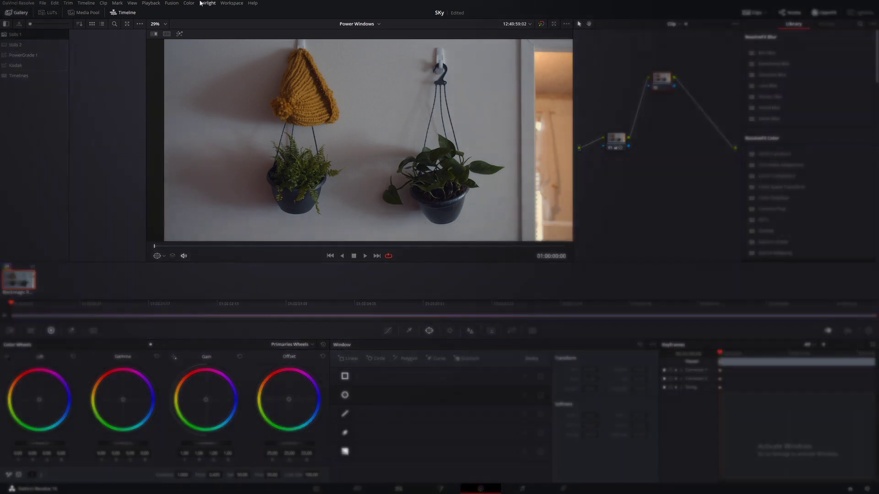
left_click(188, 3)
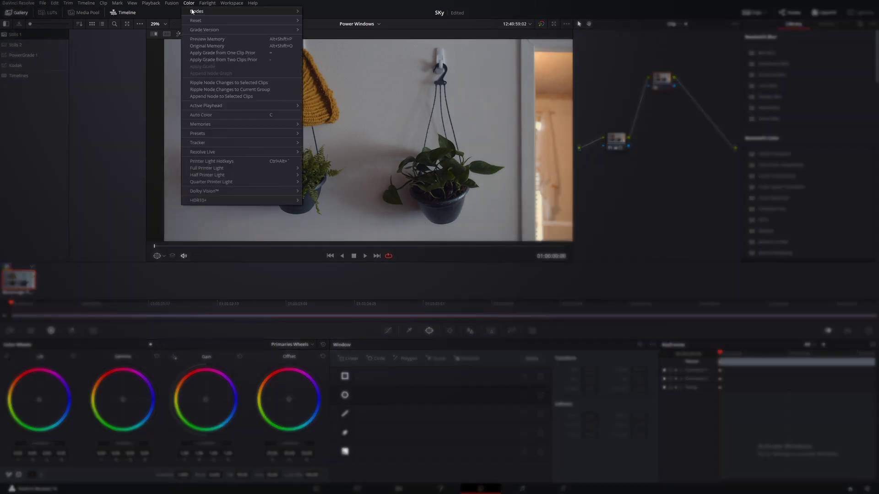
mouse_move(192, 11)
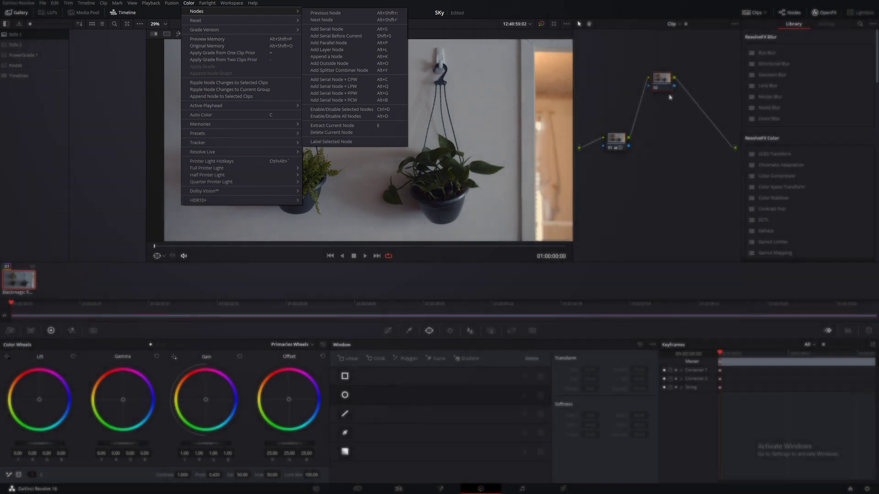
left_click(661, 81)
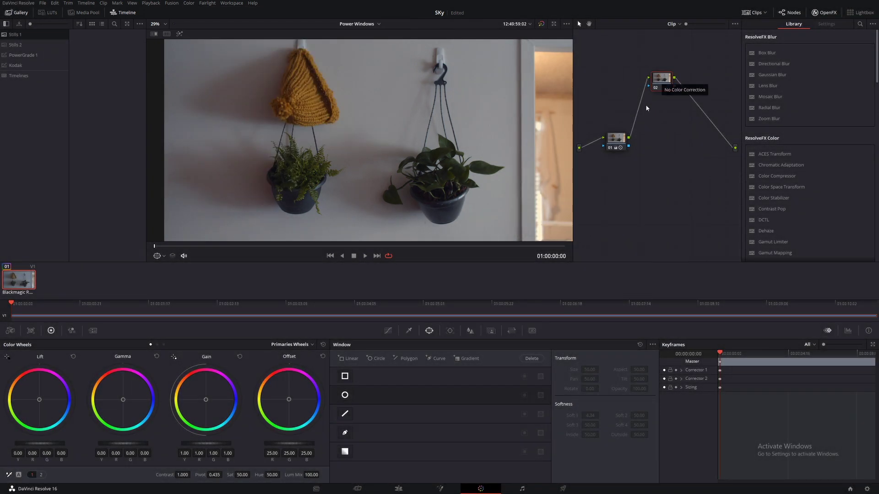
Add four parallel nodes alongside node 02 and move the parallel mixer to make room for their connections
key("alt+p")
key("alt+p")
key("alt+p")
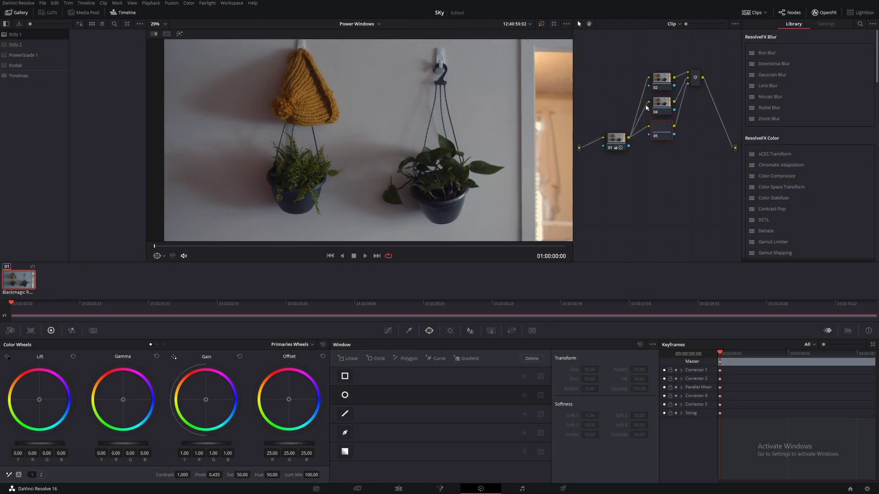
left_click_drag(698, 82, 711, 113)
left_click(664, 80)
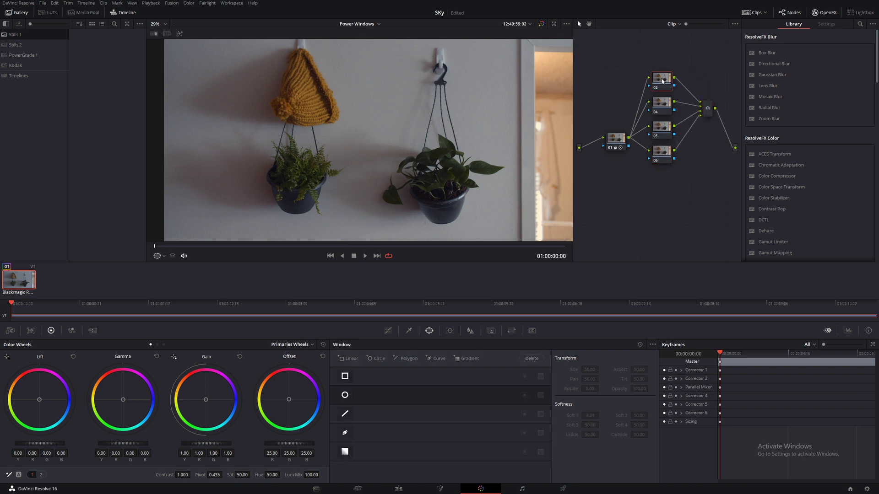
key("alt+p")
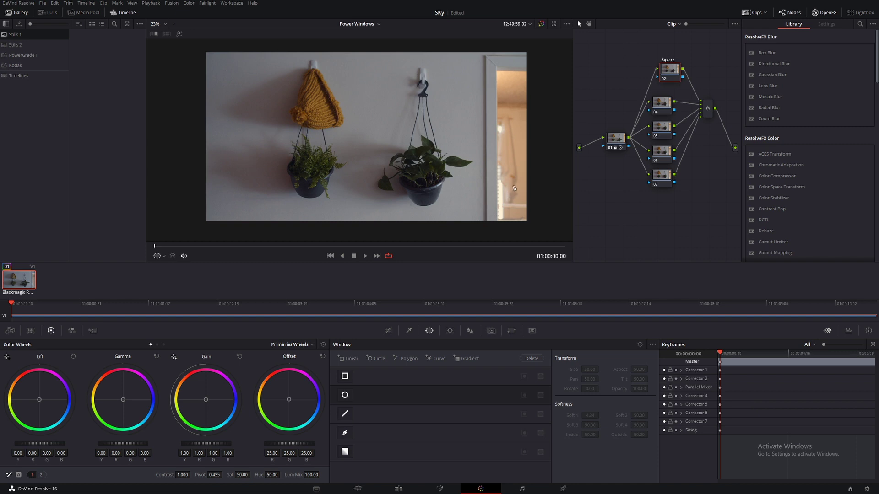
Add a rectangular power window to the Square node and place its corners around the wall, up to the door frame
left_click(345, 376)
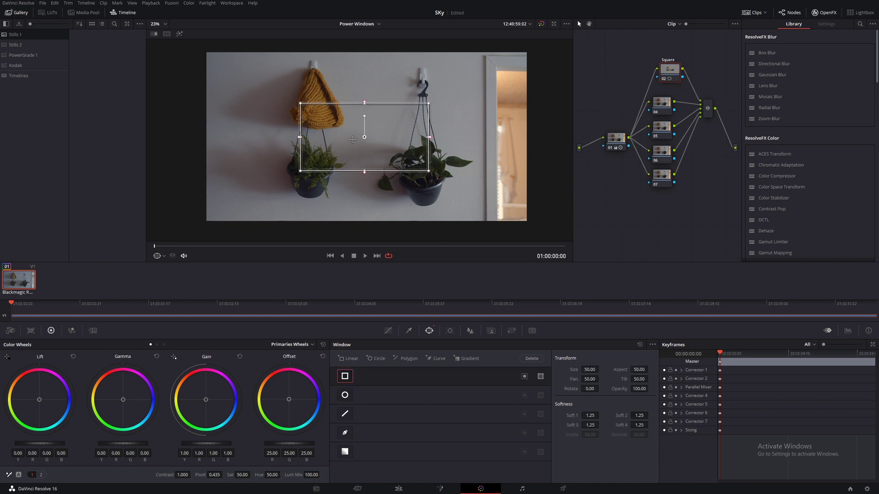
left_click_drag(369, 145, 274, 94)
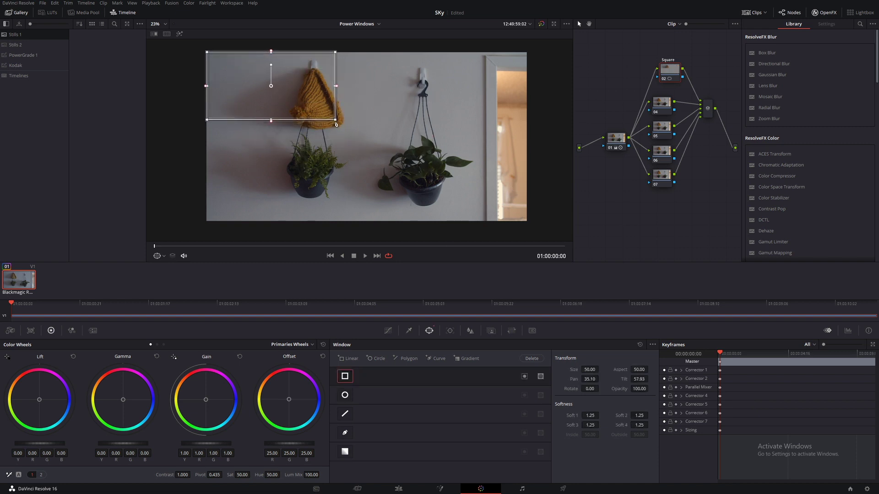
left_click_drag(335, 121, 487, 221)
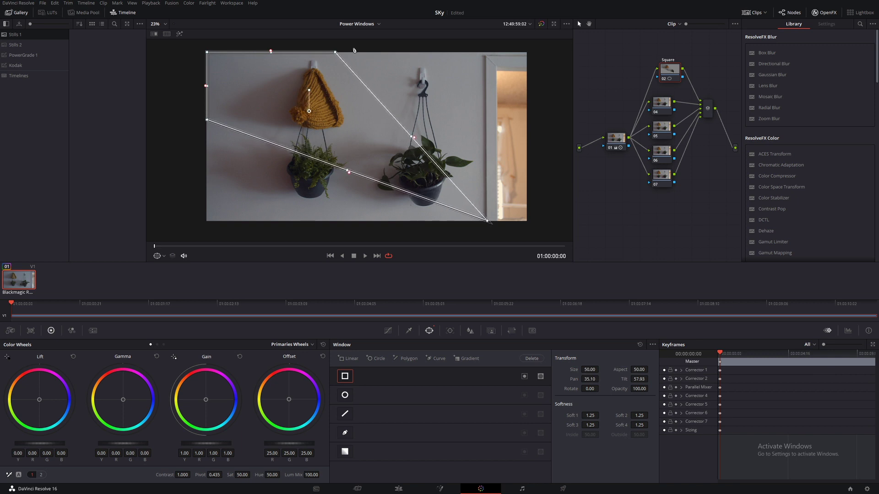
left_click_drag(337, 53, 490, 56)
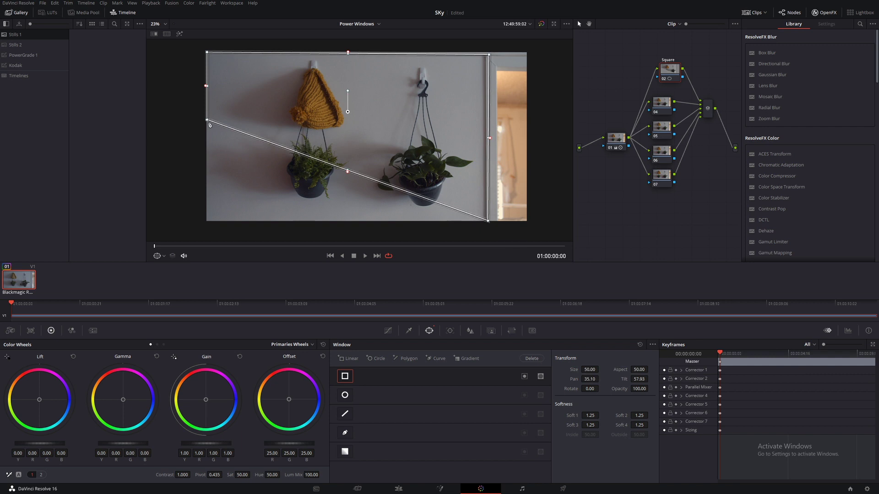
left_click_drag(207, 120, 205, 225)
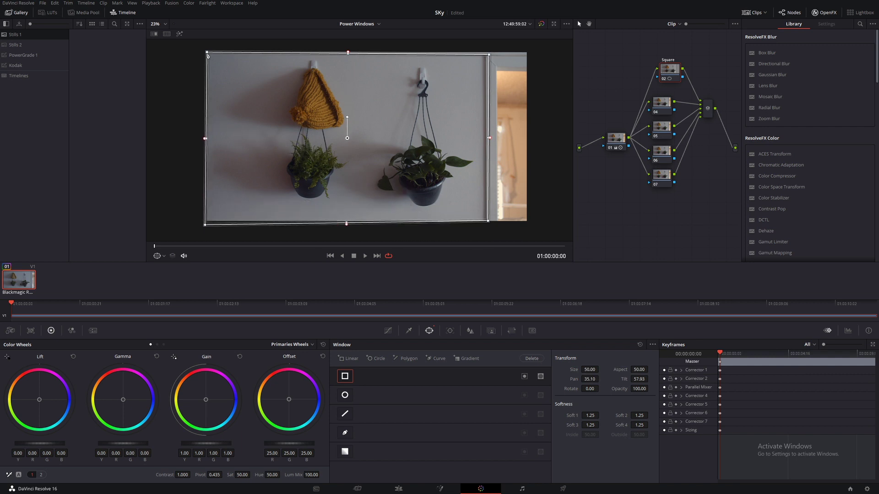
Extend the rectangular window's edges and corners slightly beyond the picture borders and onto the door frame
left_click_drag(207, 53, 203, 48)
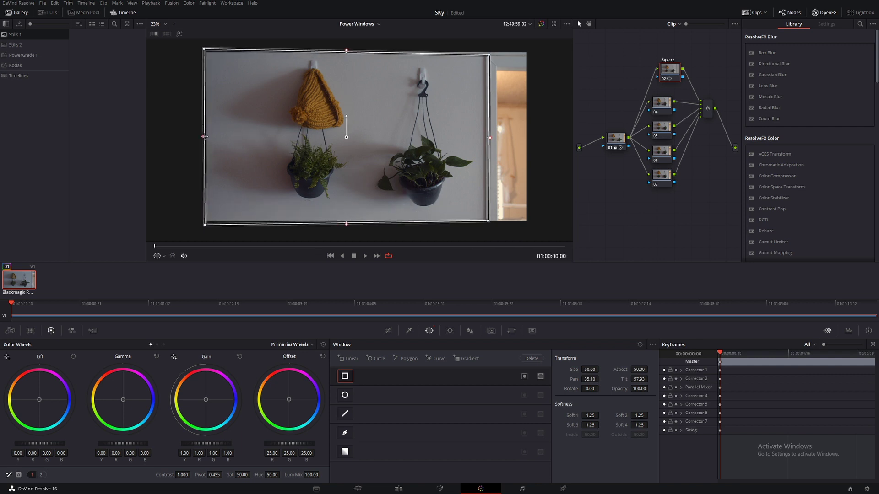
left_click_drag(205, 136, 200, 137)
left_click_drag(345, 53, 345, 51)
left_click_drag(489, 53, 493, 51)
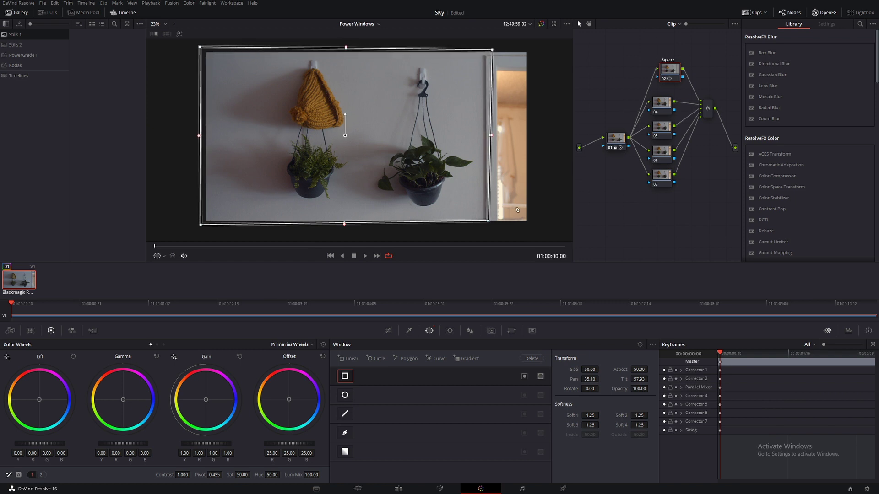
left_click_drag(488, 222, 492, 227)
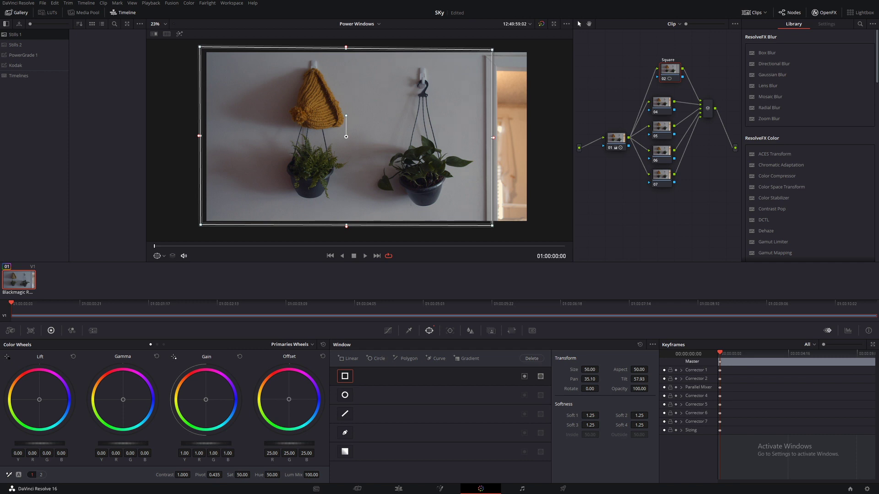
Brighten the windowed wall with gain 1.09 and gamma 0.02, and soften the window's edges to 3.93, 3.97, 4.12 and 3.43
left_click_drag(206, 444, 216, 444)
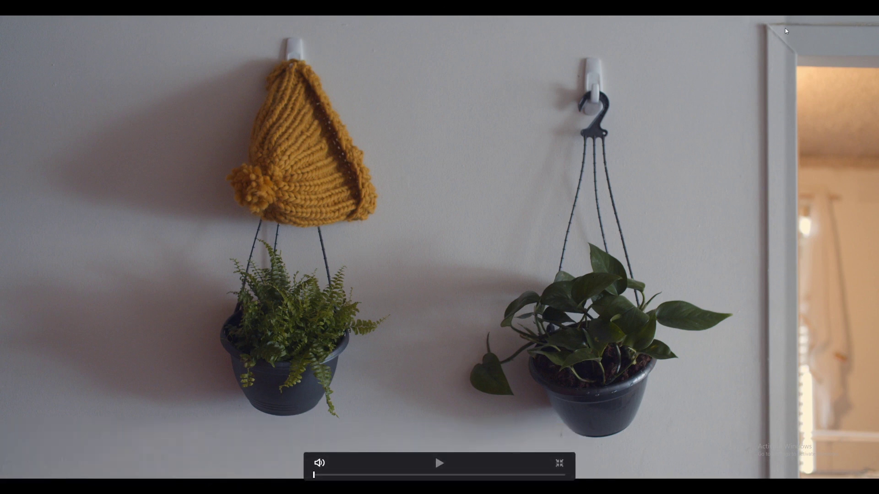
key("ctrl+f")
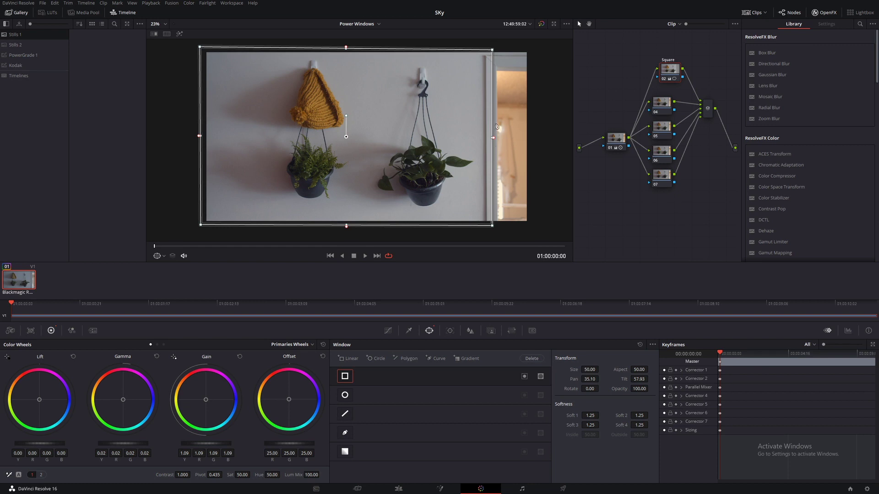
mouse_move(494, 138)
left_mouse_down()
mouse_move(538, 138)
mouse_move(487, 139)
left_mouse_up()
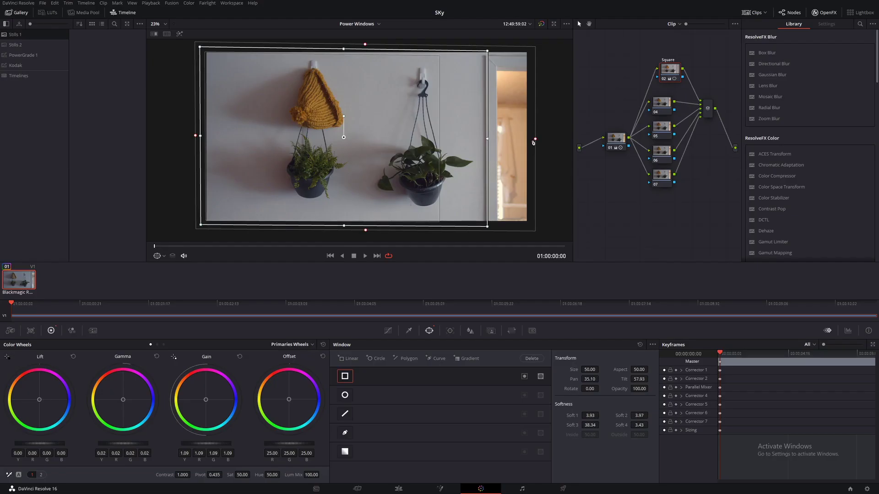
left_click_drag(535, 139, 500, 141)
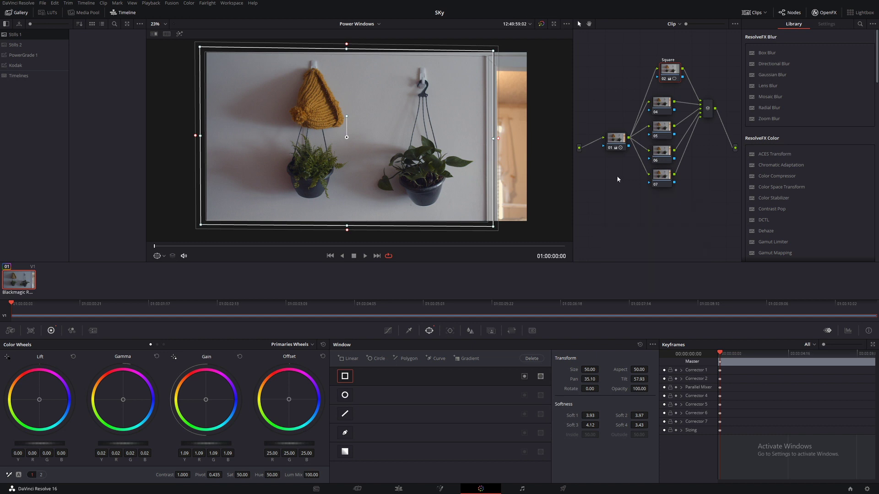
Clean up the node graph, and move nodes 02 and 04 upward to space them apart
right_click(617, 175)
left_click(651, 254)
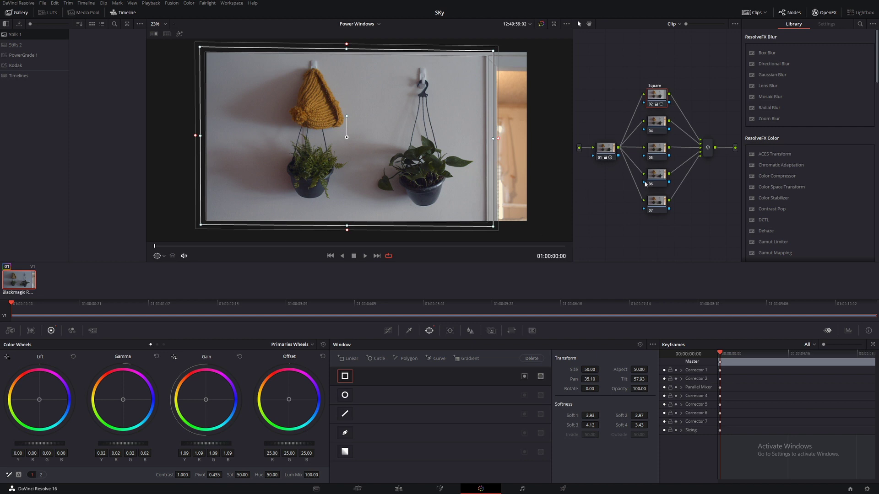
left_click_drag(658, 96, 657, 65)
left_click_drag(655, 130, 656, 113)
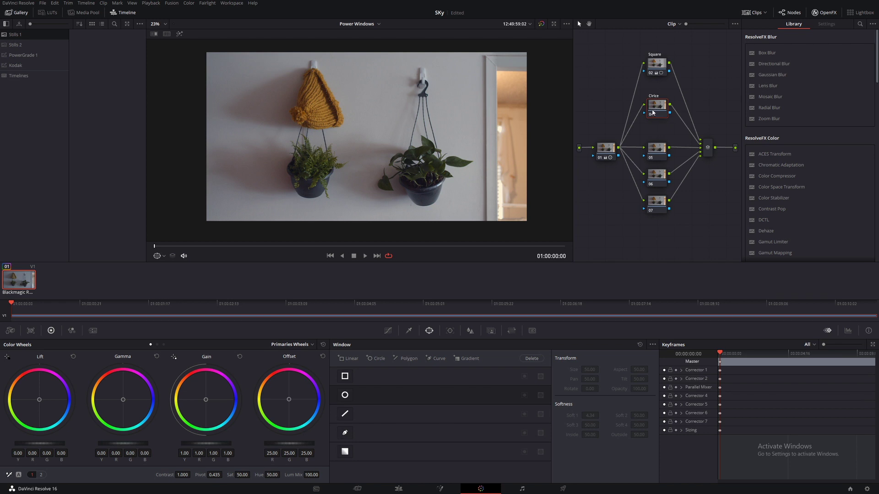
Add a circular power window to node 04, fit it closely around the yellow hat, and set its softness to about 11.31
left_click(345, 395)
left_click_drag(413, 187, 322, 133)
left_click_drag(350, 102, 335, 103)
left_click_drag(342, 132, 357, 137)
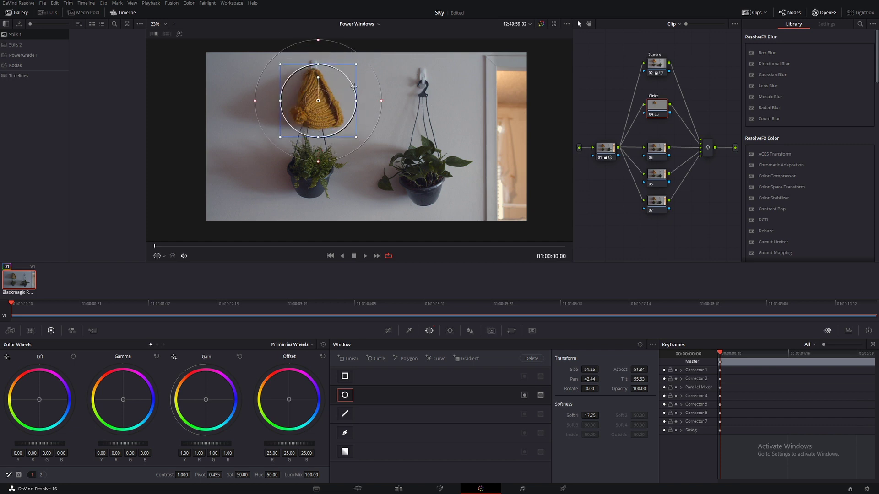
left_click_drag(356, 137, 351, 133)
left_click_drag(324, 71, 334, 131)
left_click_drag(319, 165, 320, 144)
left_click_drag(334, 115, 369, 104)
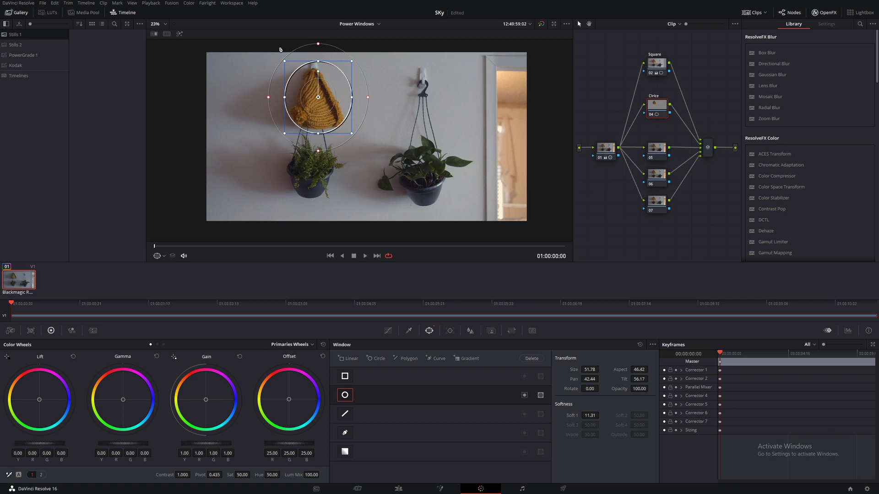
Enlarge the viewer, try a saturation of 88 on the windowed hat, and reset the saturation
key("alt+f")
scroll(419, 188, "up", 4)
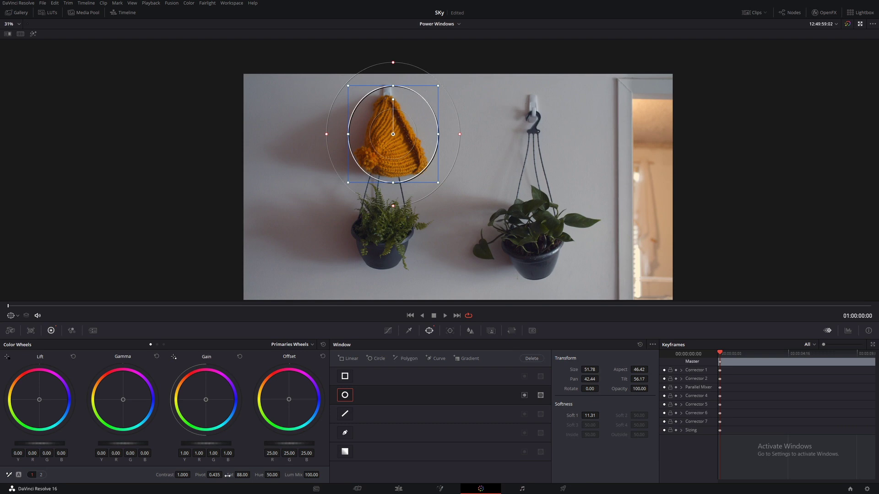
scroll(352, 246, "up", 1)
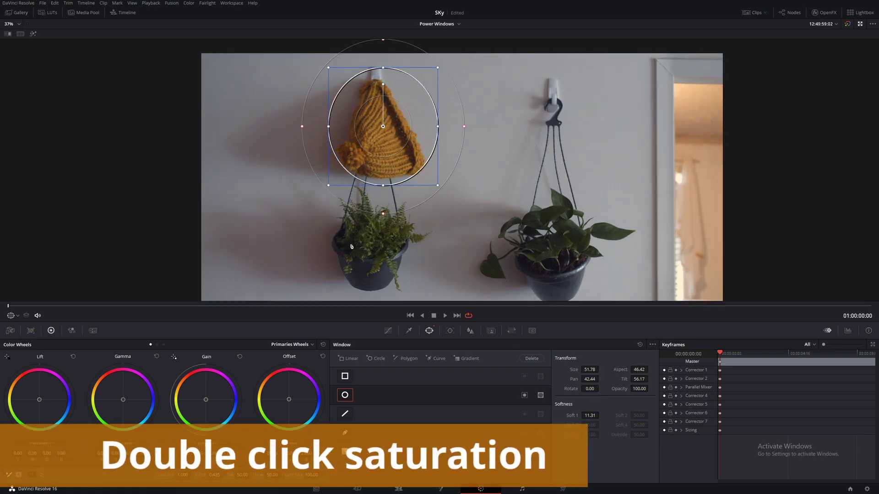
Try the Hue Vs Sat curve and a Hue Vs Hue rotation of about -171.84 on the hat's sampled hue, and reset the curves
left_click(388, 330)
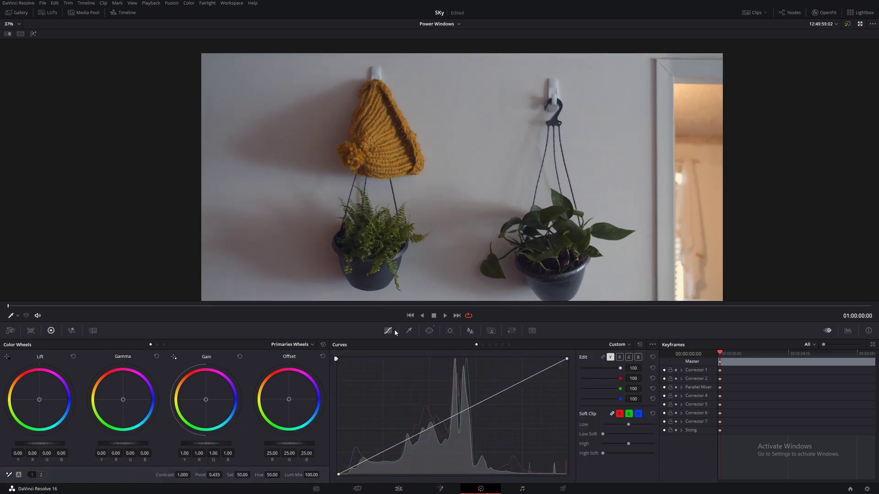
left_click(489, 344)
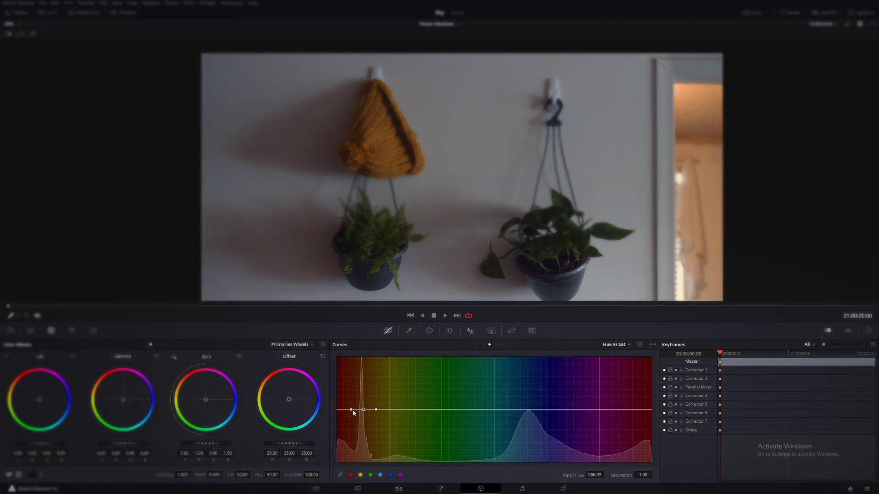
left_click_drag(351, 410, 367, 480)
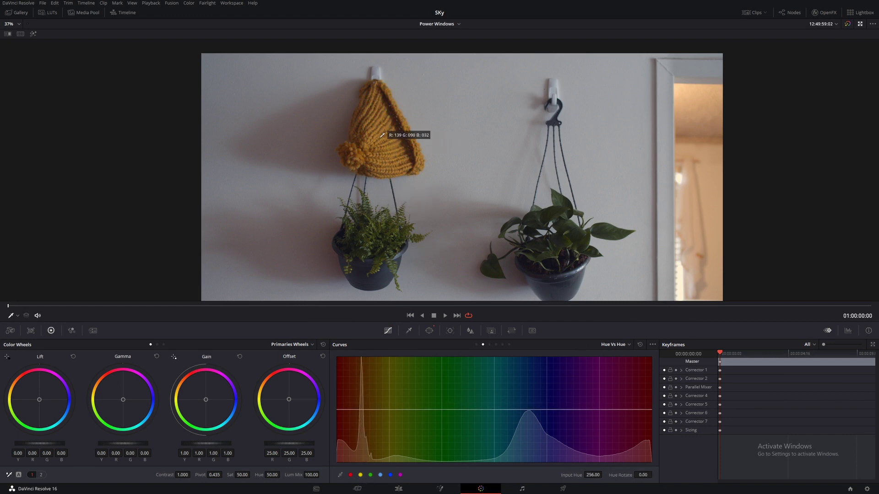
left_click(419, 147)
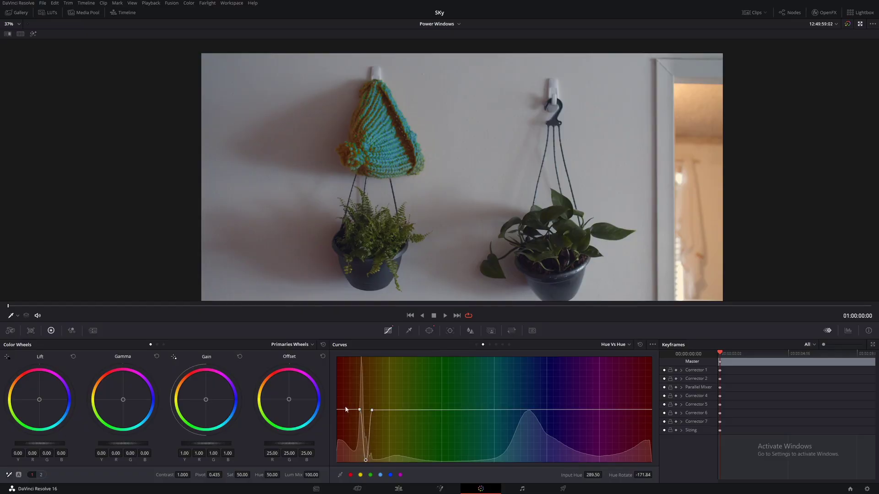
left_click(640, 345)
Sample the hat on the Hue Vs Sat curve, widen the anchor points around its hue, and raise that hue's saturation to 1.34
left_click(490, 345)
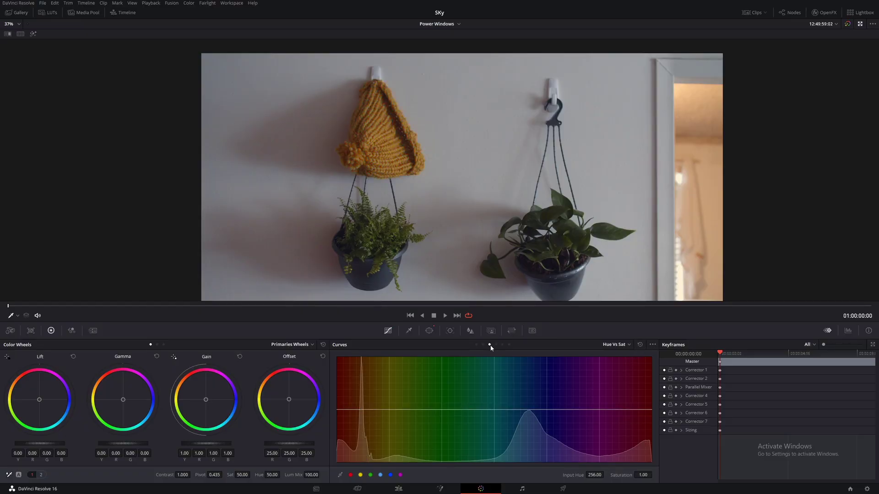
left_click(375, 116)
left_click(344, 410)
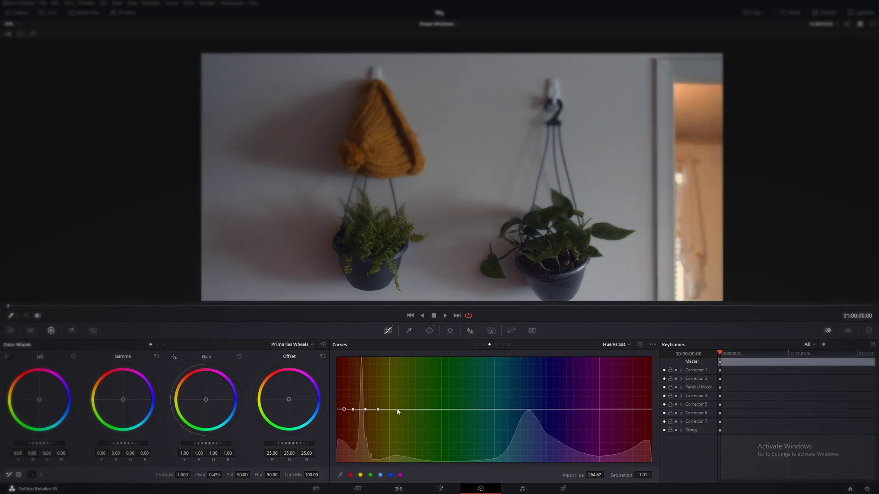
left_click(391, 409)
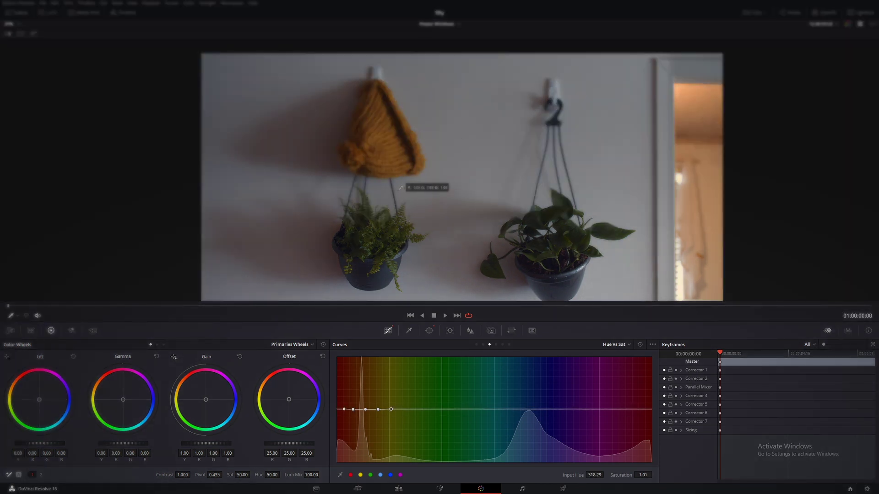
right_click(353, 409)
right_click(378, 409)
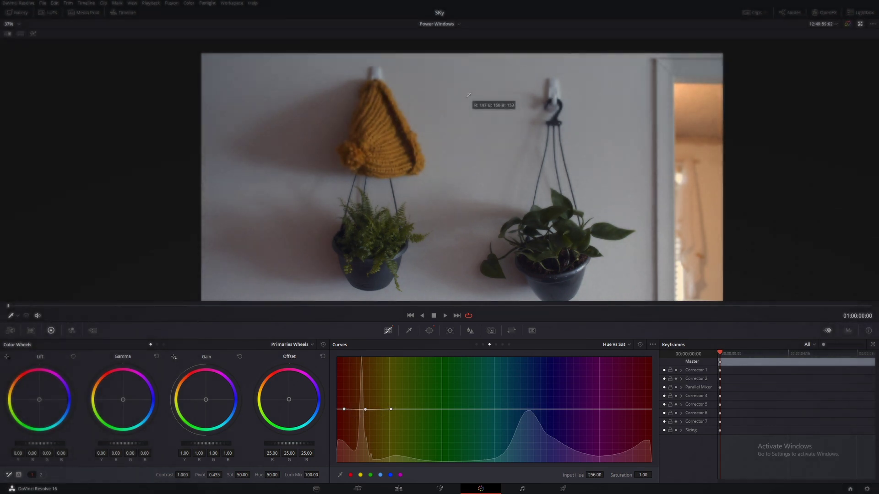
left_click_drag(365, 413, 367, 395)
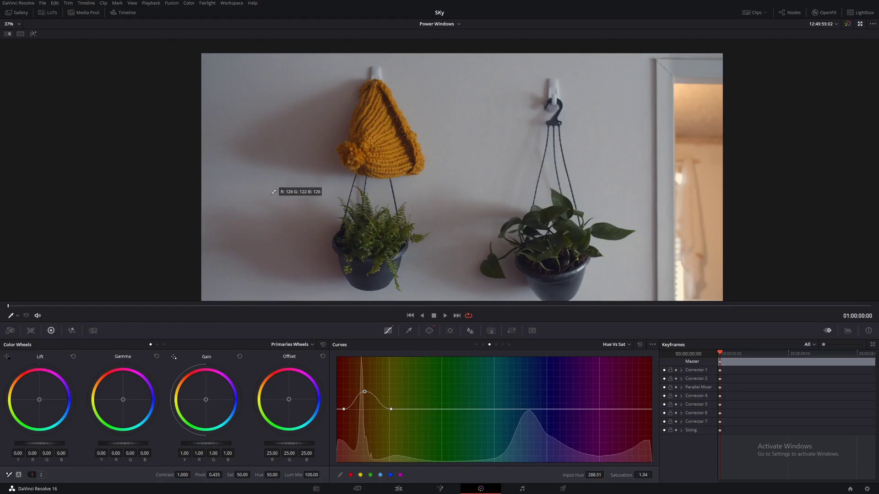
Sharpen the hat by lowering the linked blur radius to 0.46
left_click(470, 331)
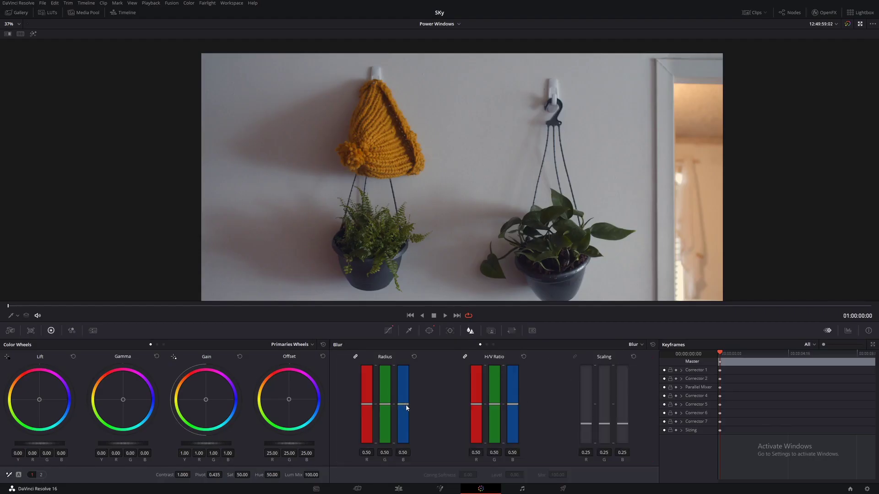
mouse_move(407, 407)
left_mouse_down()
mouse_move(403, 419)
mouse_move(405, 409)
left_mouse_up()
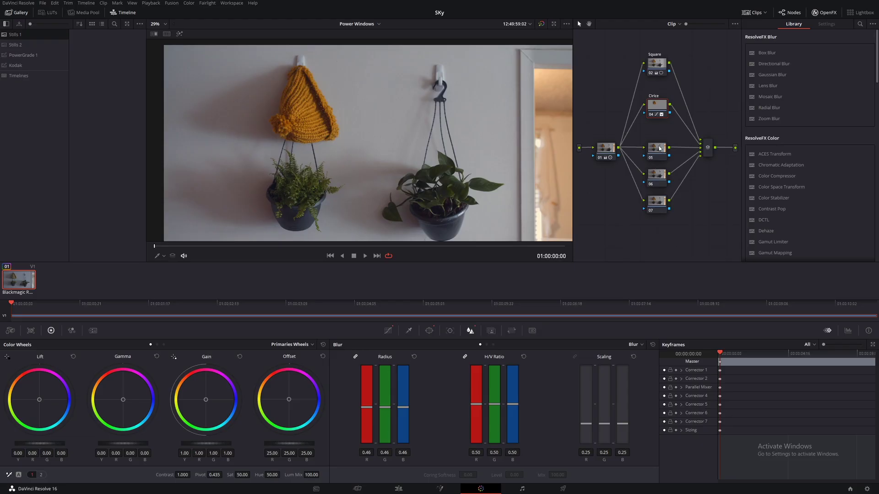
Move node 05 slightly upward and label it Line
left_click_drag(659, 148, 659, 146)
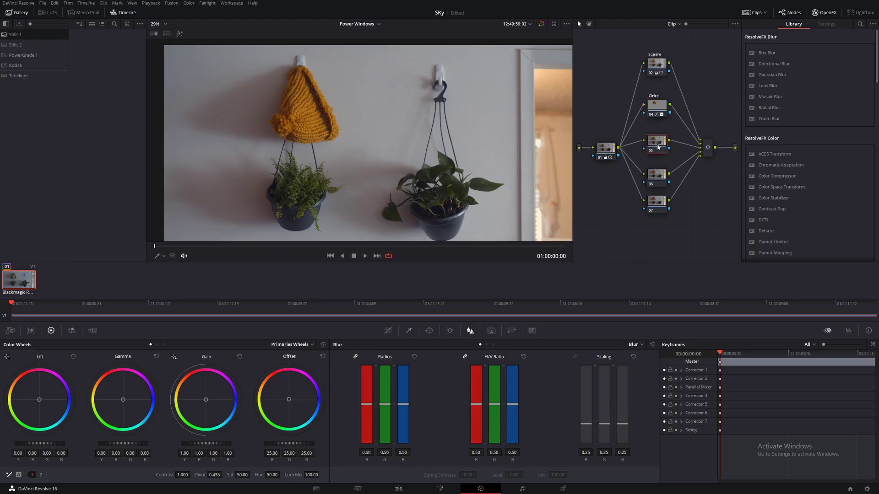
left_click(429, 330)
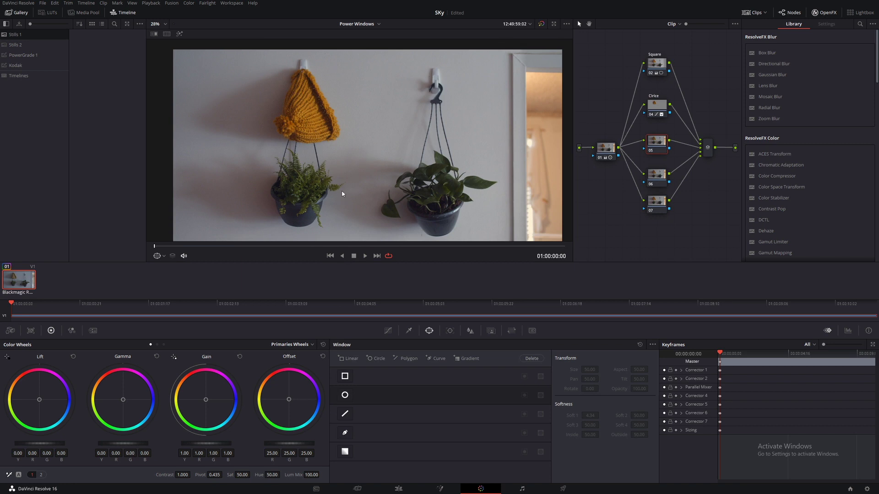
scroll(342, 194, "up", 1)
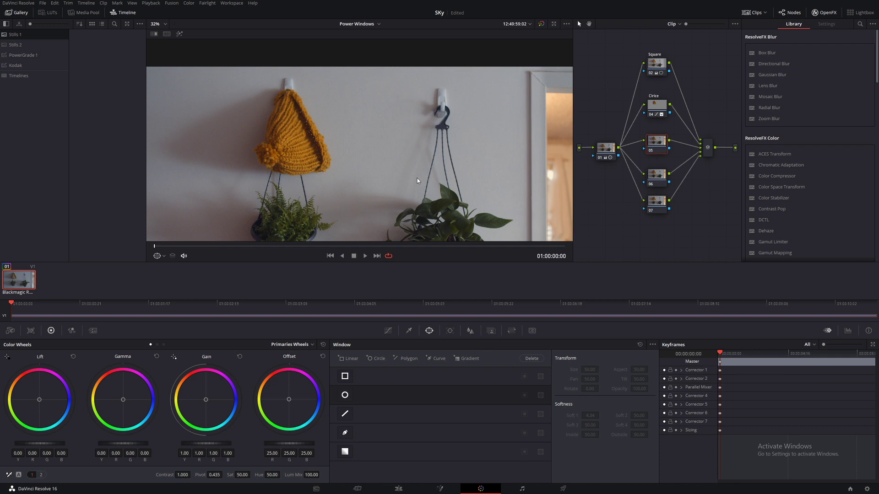
scroll(329, 172, "up", 1)
scroll(484, 206, "down", 3)
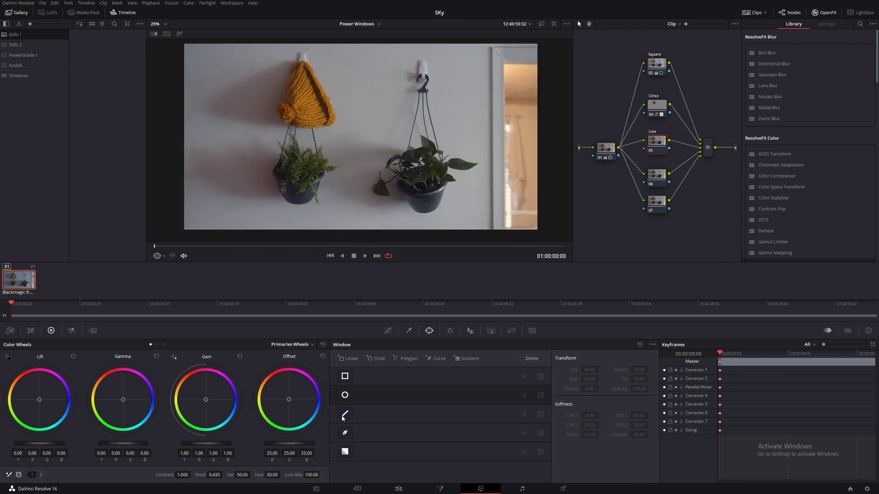
Add a polygonal power window to the Line node and place its corners roughly around the hanging fern, with an extra point along the upper edge
left_click(344, 414)
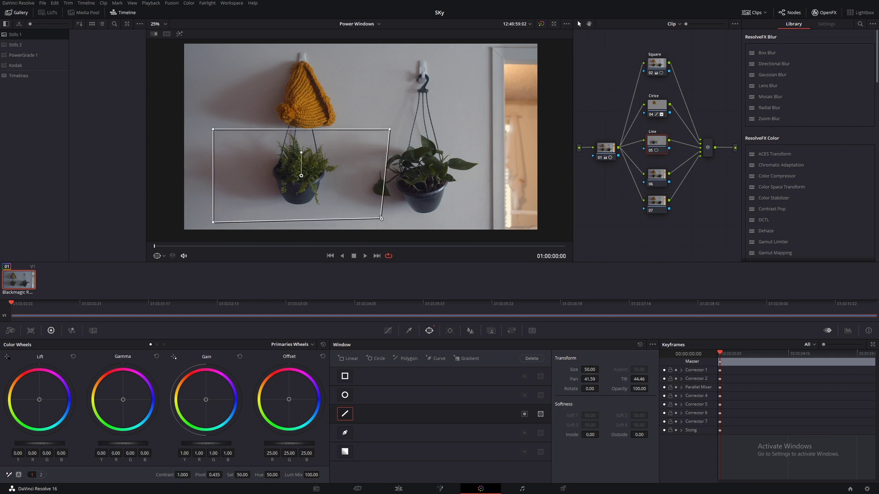
left_click_drag(389, 130, 338, 134)
left_click_drag(382, 218, 346, 207)
left_click_drag(214, 223, 274, 219)
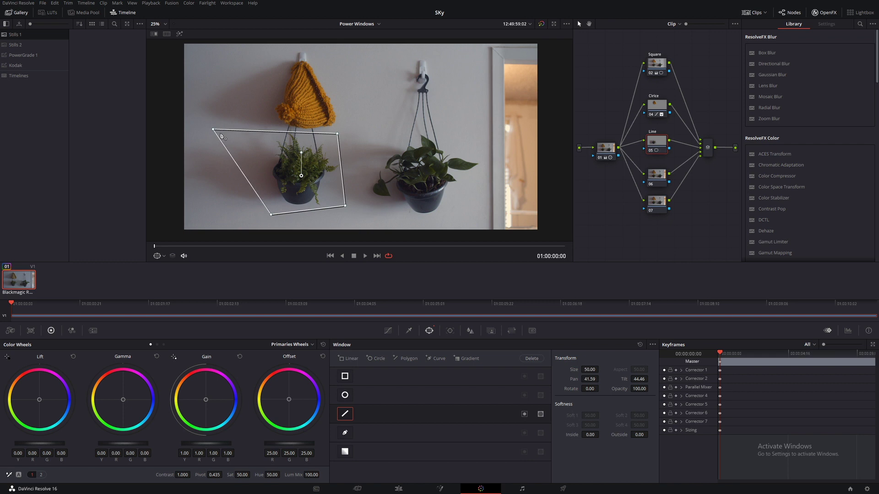
left_click_drag(215, 131, 261, 144)
scroll(377, 210, "up", 4)
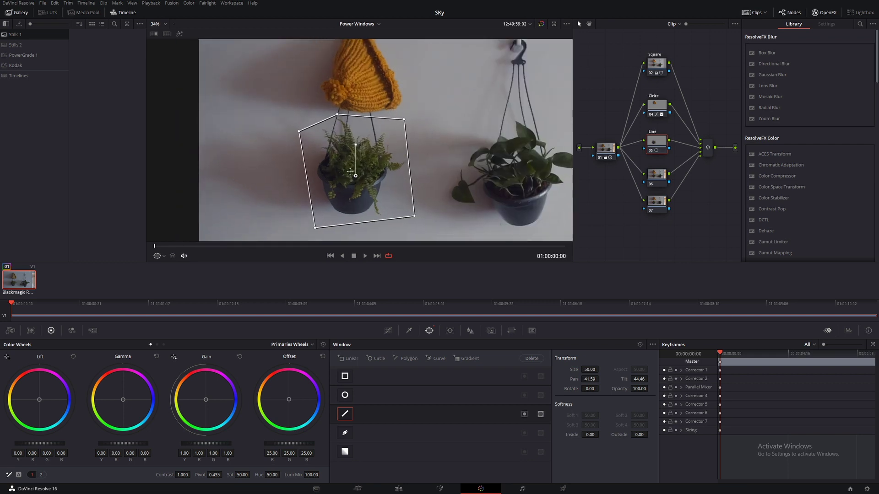
scroll(355, 186, "up", 2)
left_click_drag(324, 160, 304, 122)
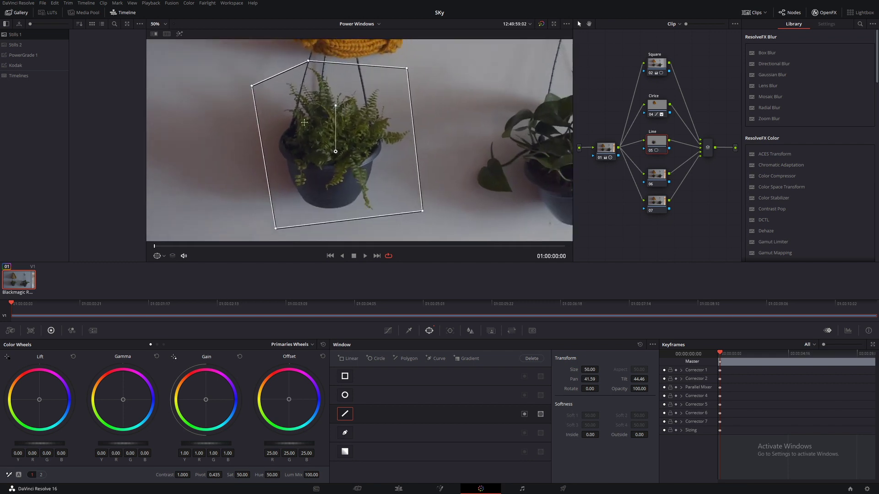
scroll(366, 173, "down", 1)
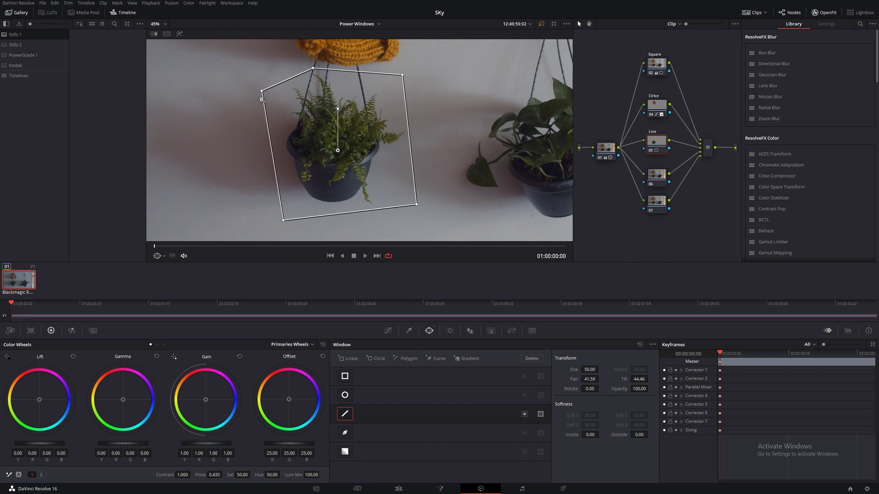
Add points to the polygon's sides and lower edge and pull them to follow the fern and its pot
left_click(276, 185)
left_click_drag(276, 188, 269, 197)
left_click_drag(266, 157, 279, 130)
left_click_drag(373, 210, 372, 224)
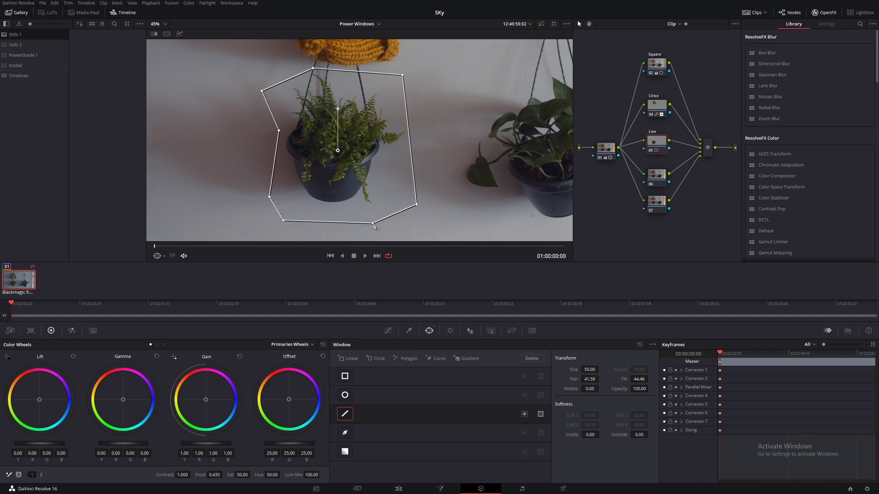
left_click_drag(413, 174, 380, 169)
left_click_drag(390, 132, 416, 132)
Tighten the polygon along the pot's left side, and pull new points on its lower edge inward over the pot
left_click_drag(373, 223, 289, 166)
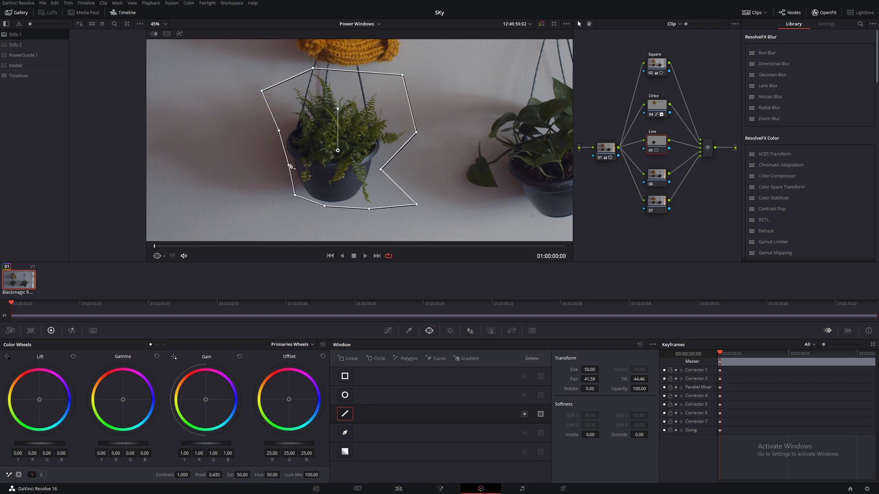
left_click_drag(318, 204, 318, 178)
left_click_drag(349, 208, 346, 179)
left_click_drag(416, 204, 387, 165)
scroll(356, 181, "up", 1)
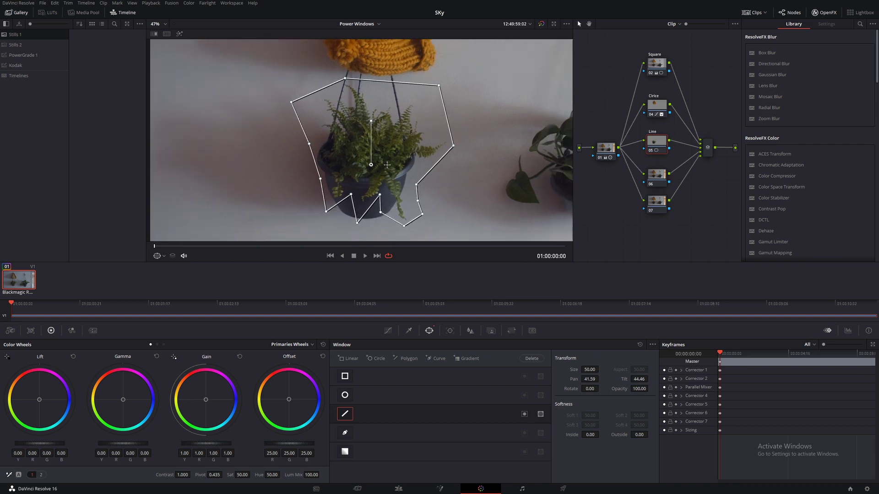
Sample the fern on the Line node's Hue Vs Hue curve and pull the curve down across its yellow-green range
left_click(393, 330)
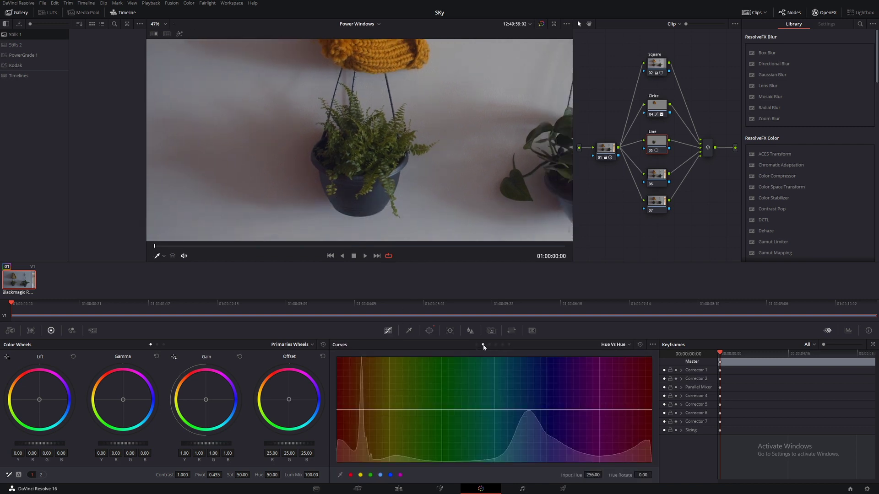
left_click(367, 171)
left_click(460, 410)
left_click_drag(402, 412, 389, 441)
mouse_move(440, 429)
left_mouse_down()
mouse_move(455, 443)
mouse_move(440, 422)
left_mouse_up()
left_click(439, 421)
Anchor the Hue Vs Hue curve on both sides of the fern's range, remove the surplus point, and reshape the dip for a richer green
left_click(364, 411)
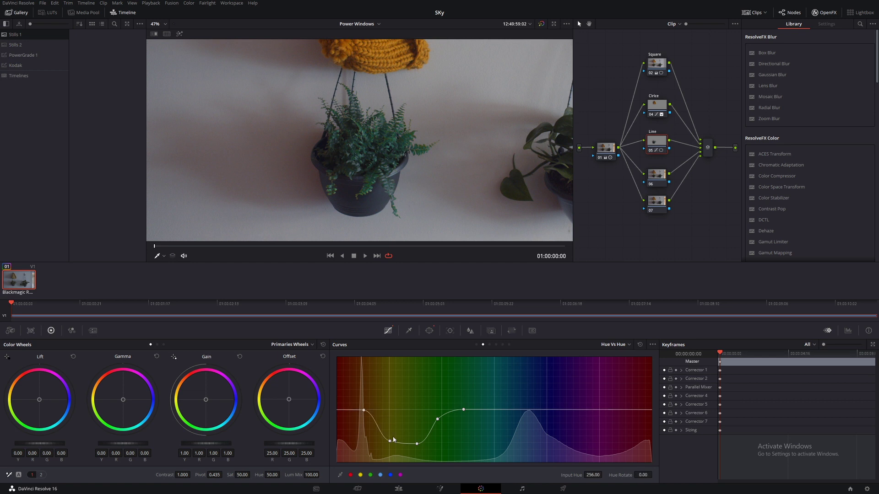
left_click_drag(384, 410, 380, 443)
left_click(490, 411)
right_click(463, 410)
mouse_move(438, 419)
left_mouse_down()
mouse_move(459, 430)
mouse_move(440, 415)
left_mouse_up()
left_click_drag(417, 443, 381, 434)
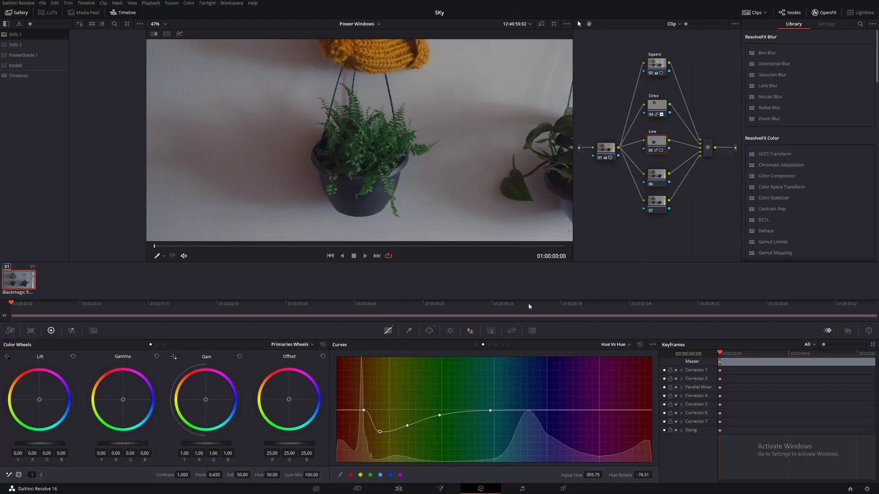
Enable the curve power window on node 06 and label the node Pen
left_click(660, 177)
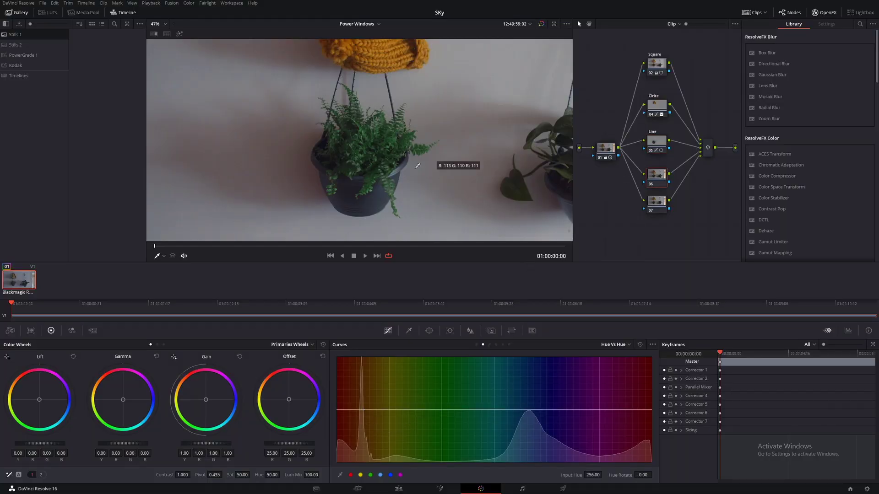
left_click(429, 330)
scroll(381, 180, "down", 2)
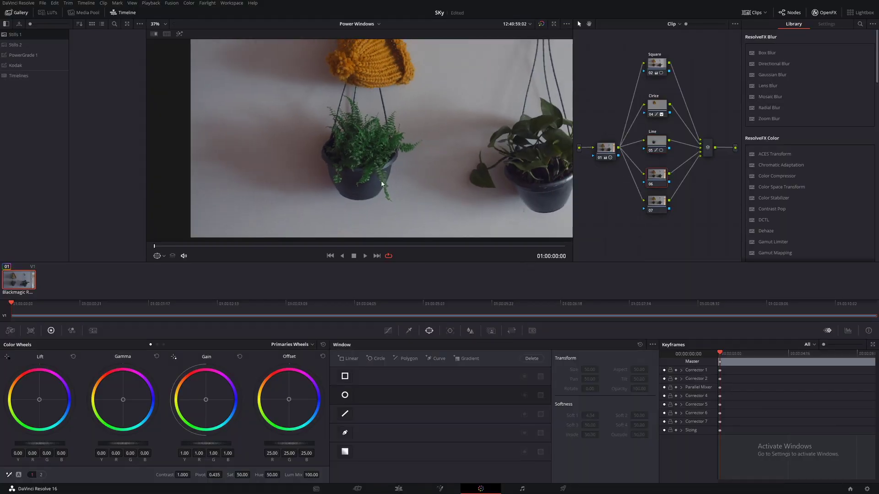
left_click(346, 432)
right_click(656, 178)
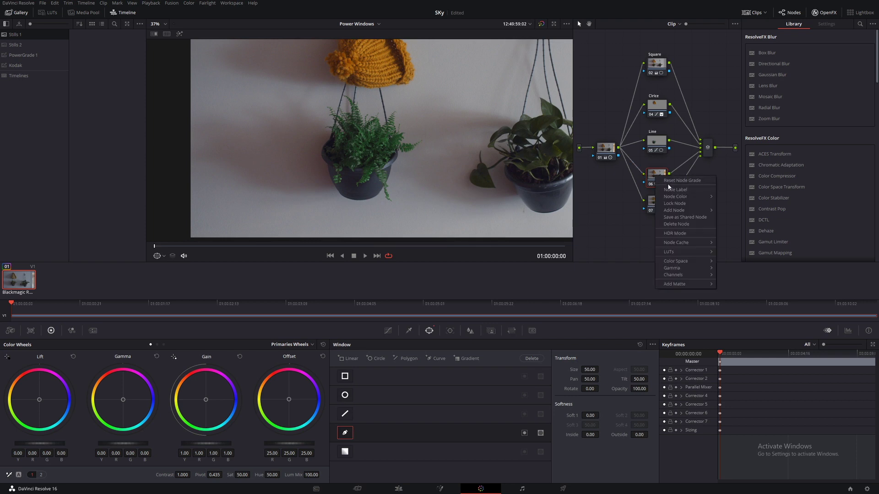
left_click(668, 193)
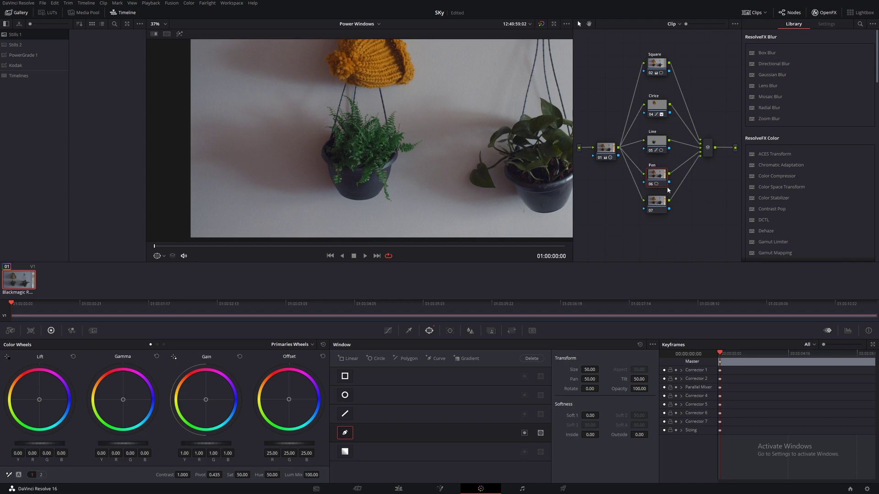
Start the curve window above the broad-leaved plant's hook and trace down its left side, around the lowest hanging leaf
scroll(437, 148, "down", 1)
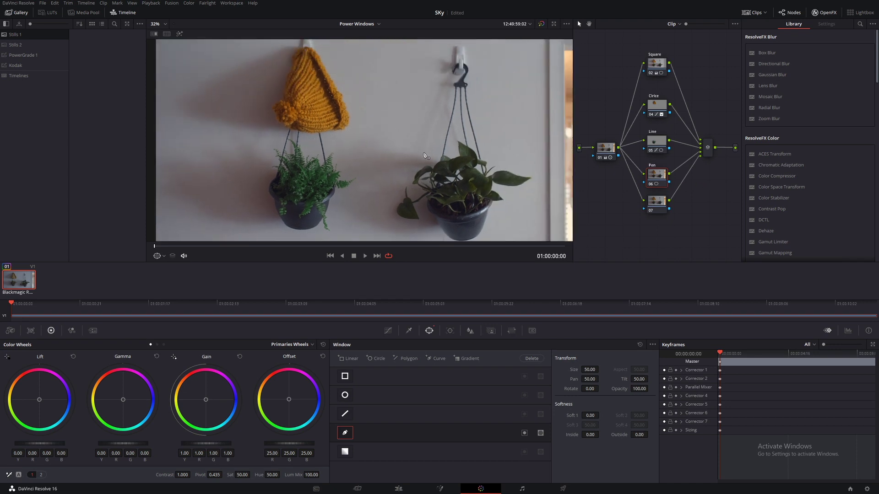
left_click_drag(461, 214, 409, 211)
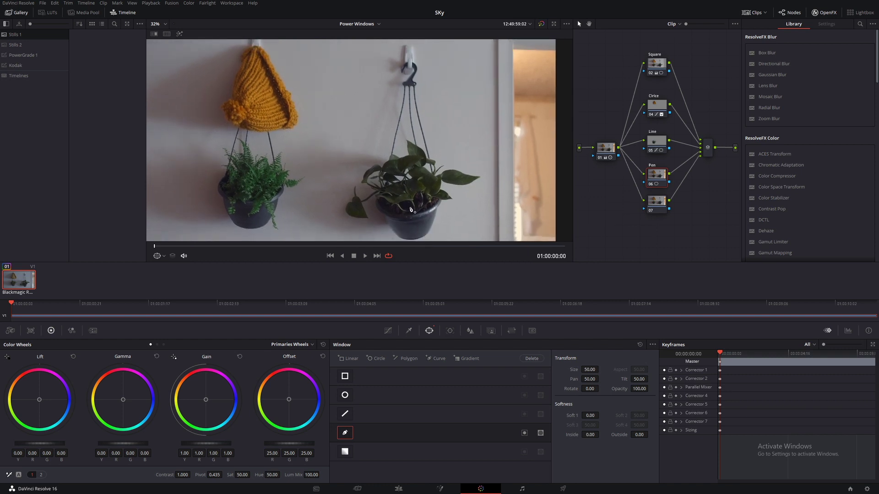
left_click_drag(438, 121, 435, 151)
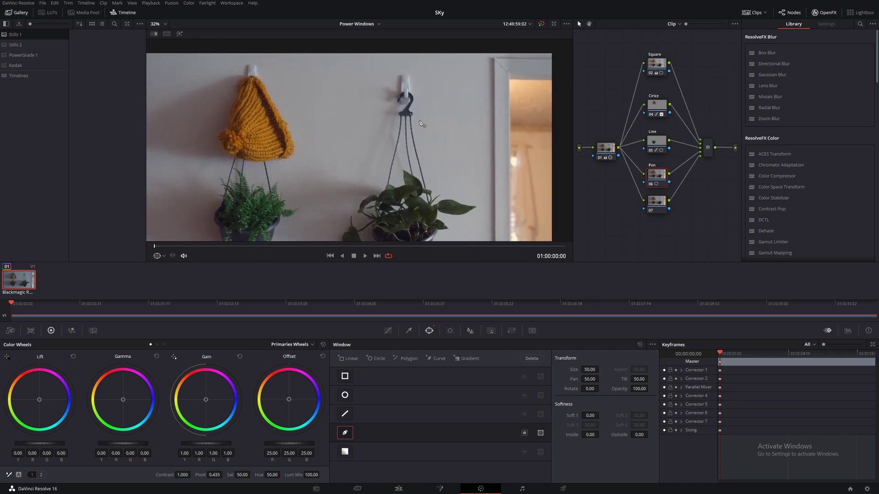
scroll(423, 121, "down", 2)
left_click(374, 64)
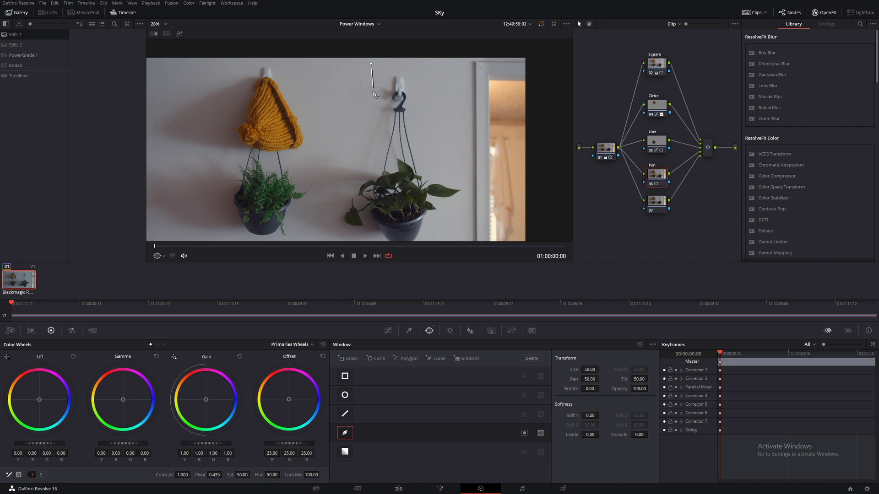
left_click(378, 112)
left_click(364, 157)
left_click(345, 190)
left_click(343, 211)
scroll(343, 215, "down", 2)
left_click(349, 205)
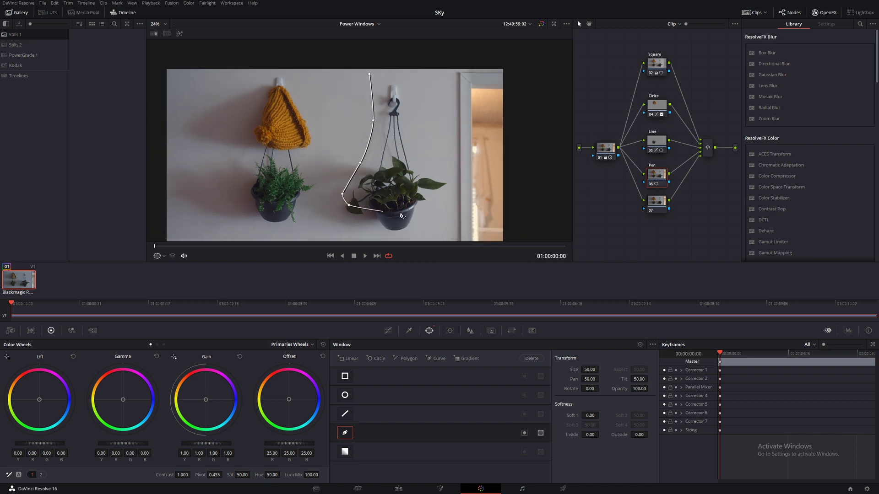
Continue the curve across the pot, around the right-hand leaves and up over the hook, and close it at the first point
left_click(406, 214)
left_click(445, 211)
left_click(454, 174)
left_click(419, 154)
left_click(417, 110)
left_click(416, 65)
left_click(378, 56)
left_click(362, 66)
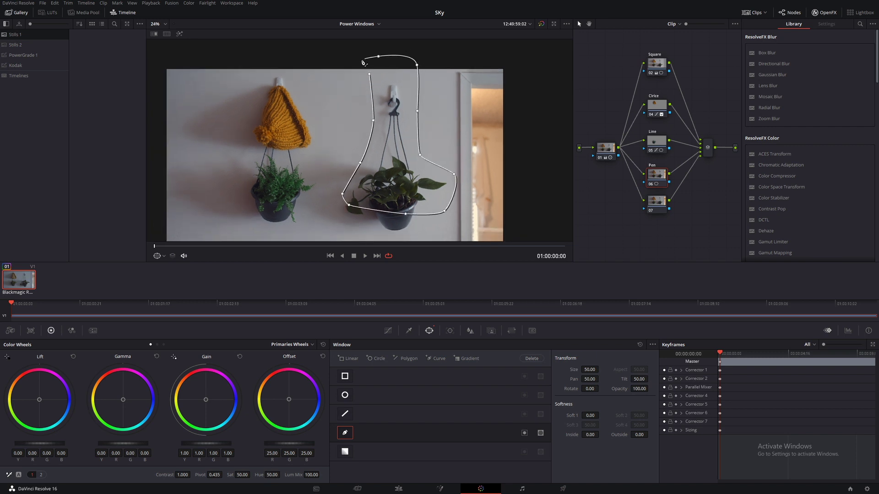
left_click(369, 75)
Feather the curve window to 6.44 inside and 5.38 outside, and pull its lower points up toward the top of the foliage
left_click_drag(639, 435, 650, 435)
left_click_drag(590, 435, 614, 435)
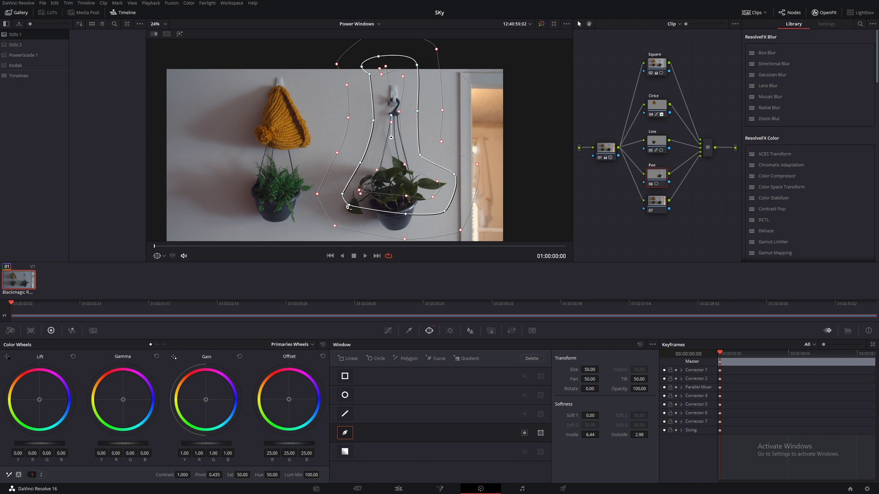
left_click_drag(342, 194, 366, 168)
left_click_drag(405, 213, 401, 179)
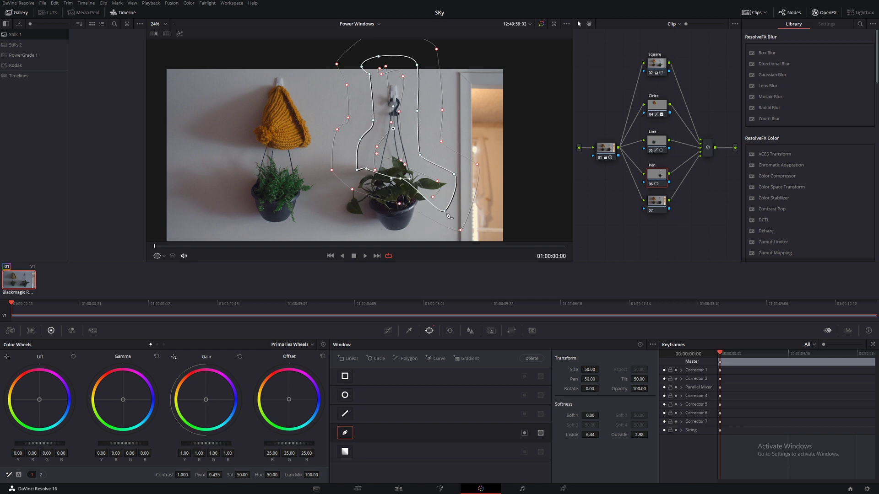
left_click_drag(445, 211, 429, 149)
left_click_drag(638, 435, 655, 435)
Pull the outer softness points below the pot and the inner softness points up from the window's lower edge
left_click_drag(404, 182, 389, 131)
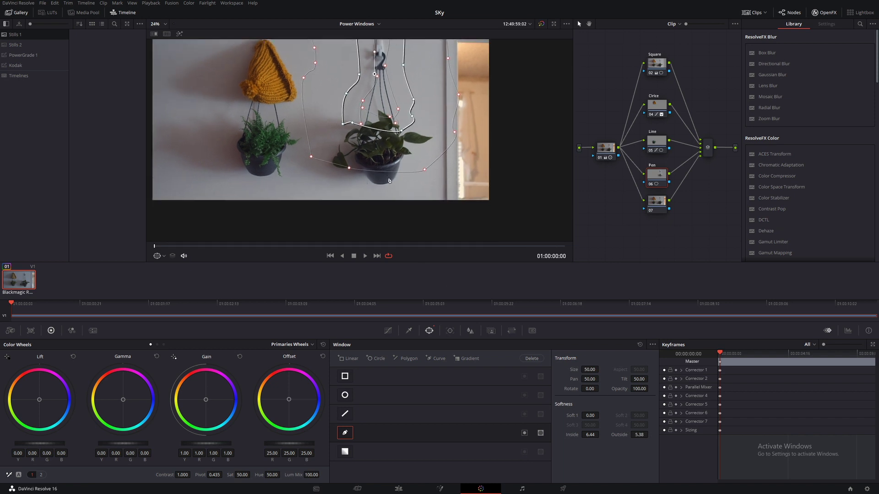
left_click(381, 131)
left_click_drag(380, 173, 380, 212)
left_click(440, 156)
left_click_drag(440, 156, 429, 205)
left_click_drag(350, 170, 331, 206)
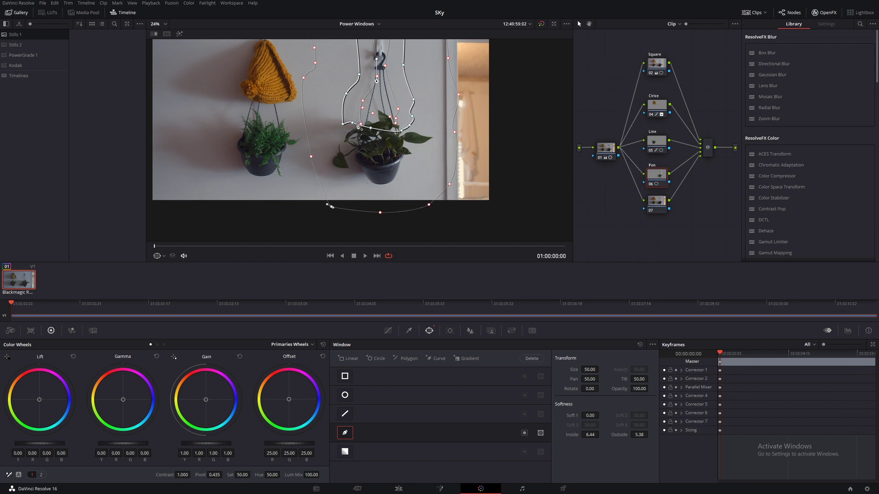
left_click_drag(360, 133, 366, 114)
left_click(361, 126)
Isolate the luma channel on the Pen node's custom curve and raise its midtones
left_click_drag(351, 212, 395, 278)
scroll(371, 233, "down", 1)
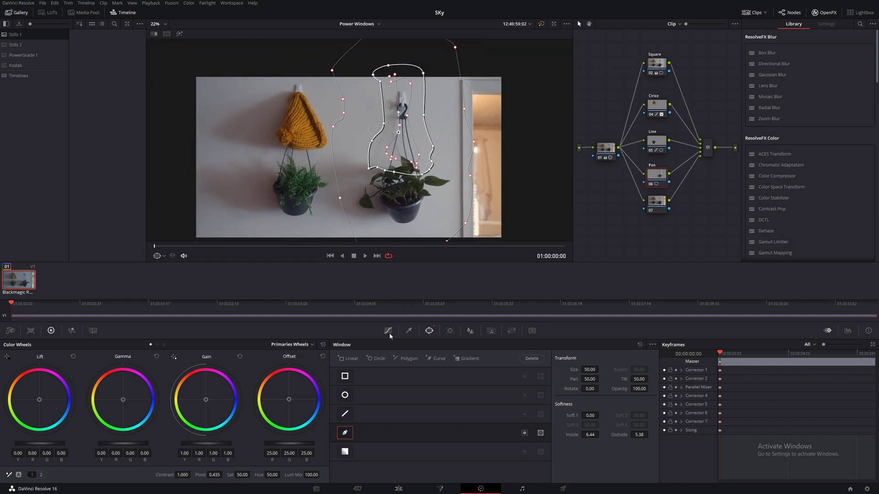
left_click(388, 332)
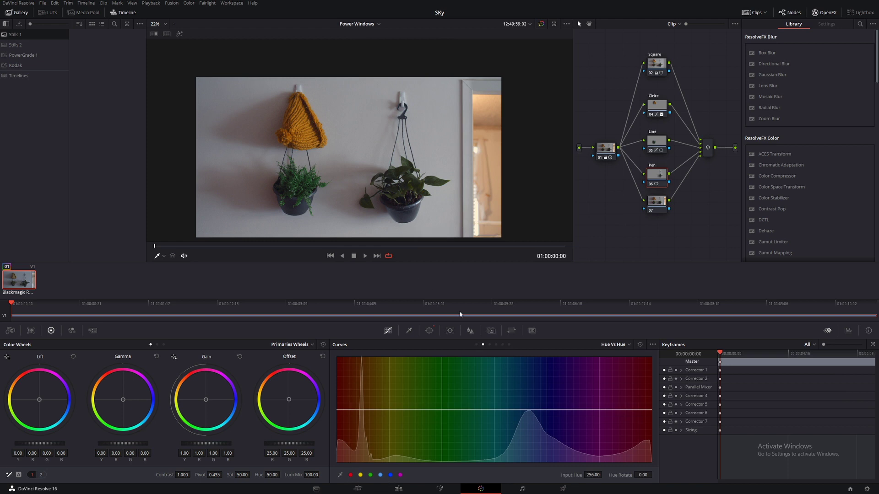
left_click(477, 344)
scroll(460, 210, "up", 1)
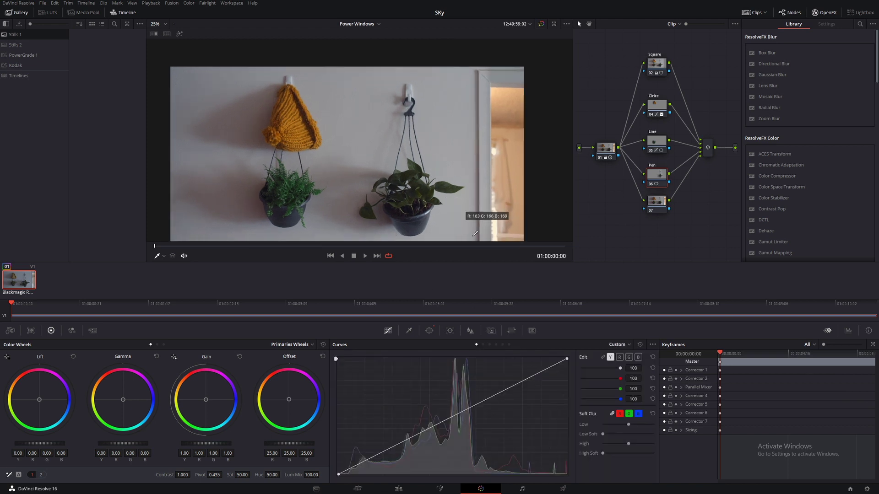
left_click_drag(475, 233, 441, 204)
left_click(610, 358)
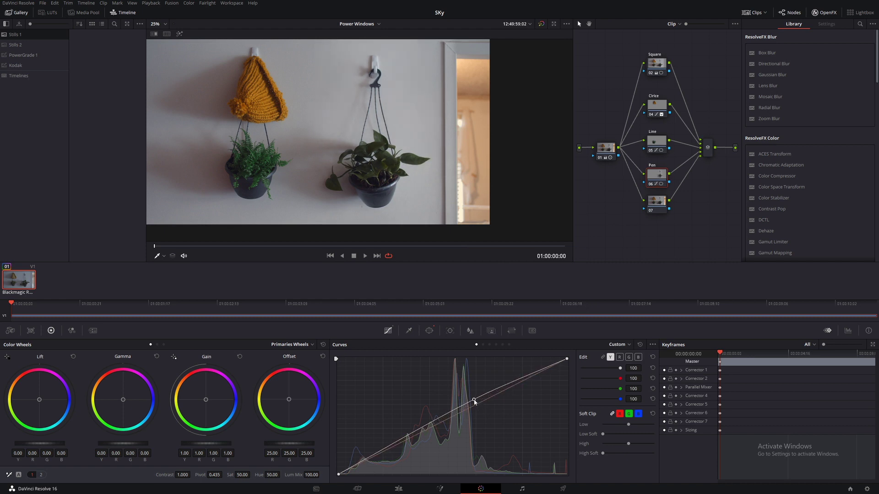
left_click_drag(474, 407, 474, 396)
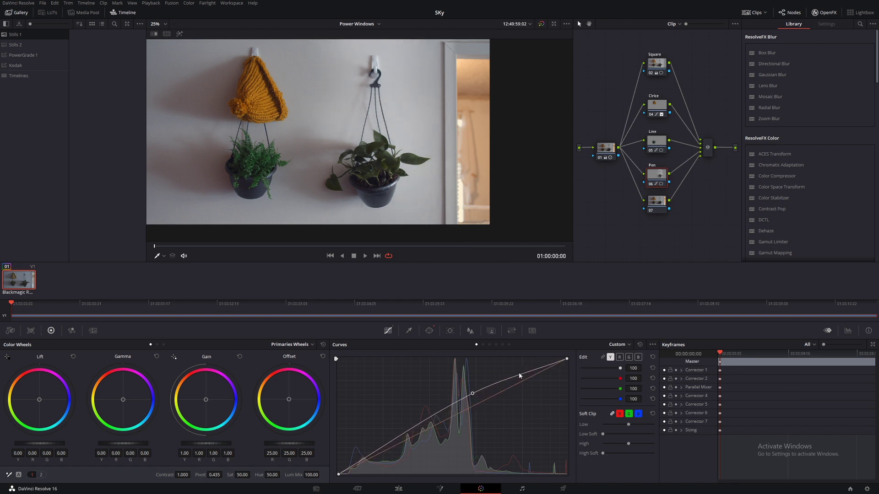
Raise the luma curve's highlights, bring its shadows back near the diagonal, and shift the midtone point toward the shadows
left_click_drag(519, 376, 519, 370)
left_click_drag(404, 437, 402, 428)
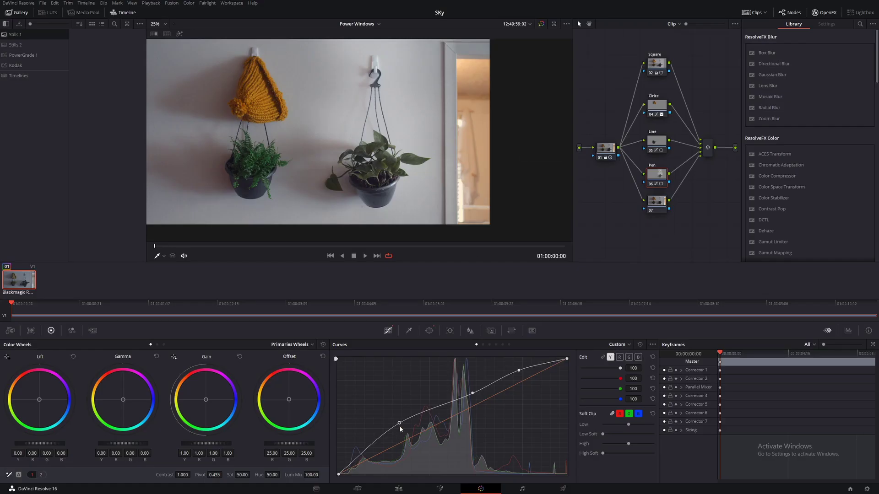
left_click_drag(399, 423, 408, 443)
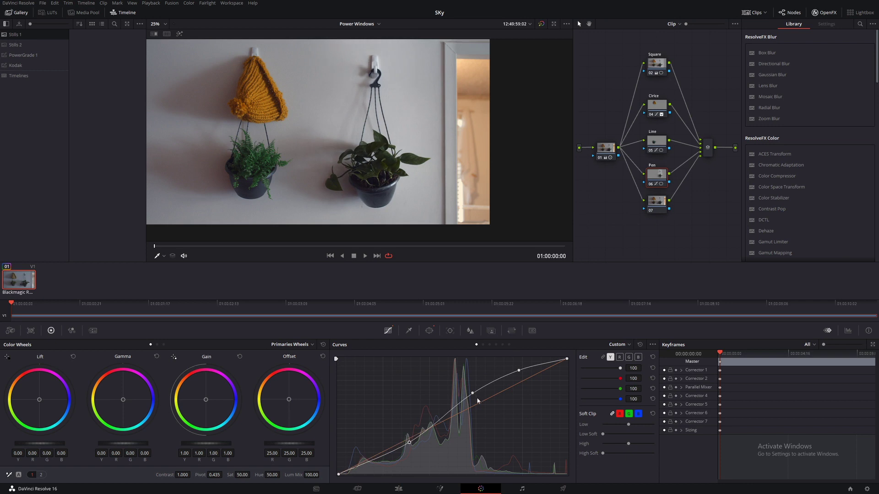
left_click_drag(474, 396, 461, 395)
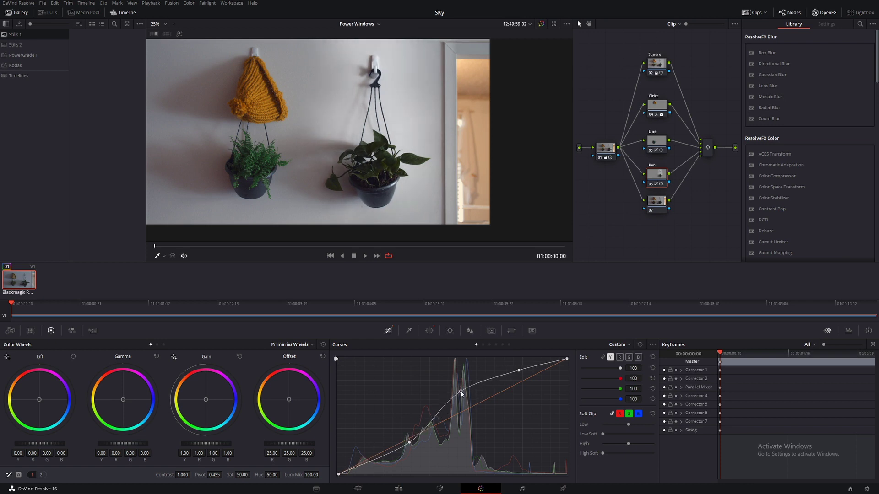
Check the Pen node's brightening on the clip in full screen
key("ctrl+f")
key("Escape")
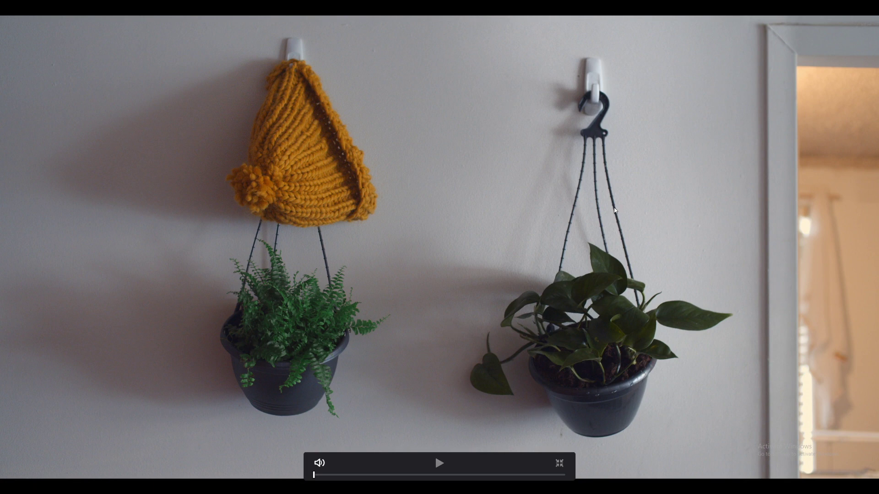
key("Escape")
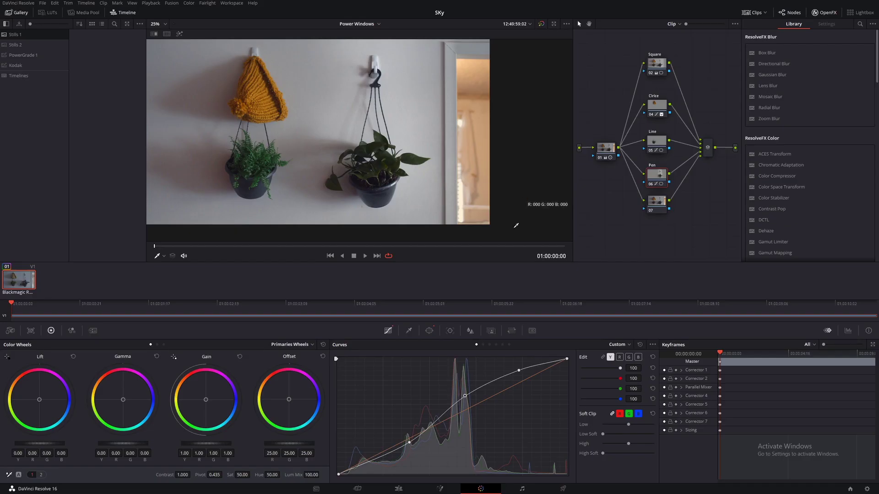
Pull the curve window's lower right points inward toward the plant's strings, and compare the result in full screen
left_click(428, 331)
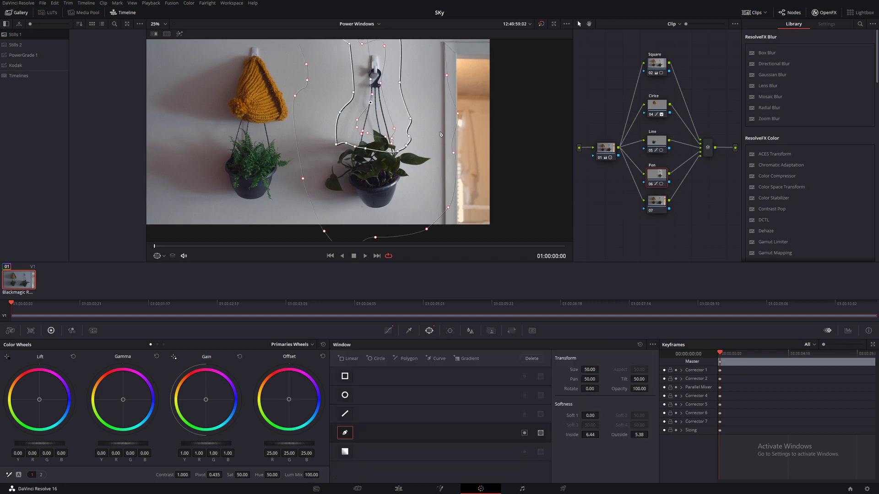
left_click_drag(410, 119, 402, 106)
left_click_drag(408, 136, 389, 142)
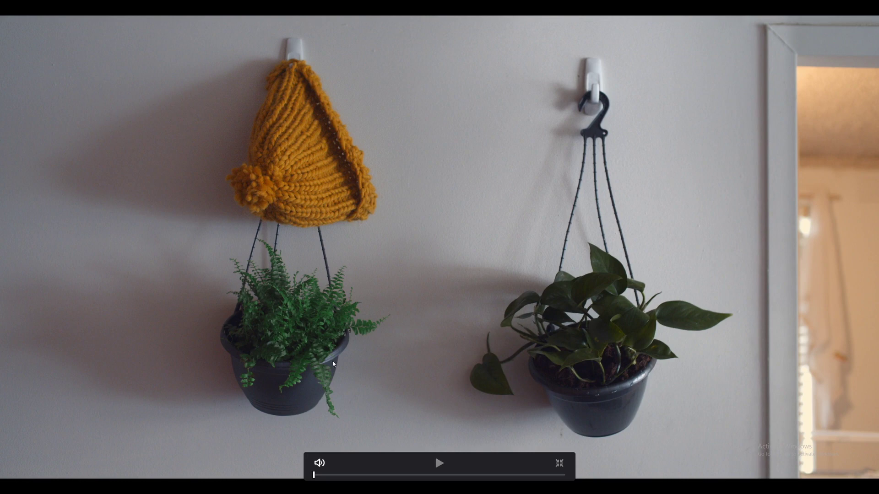
key("ctrl+f")
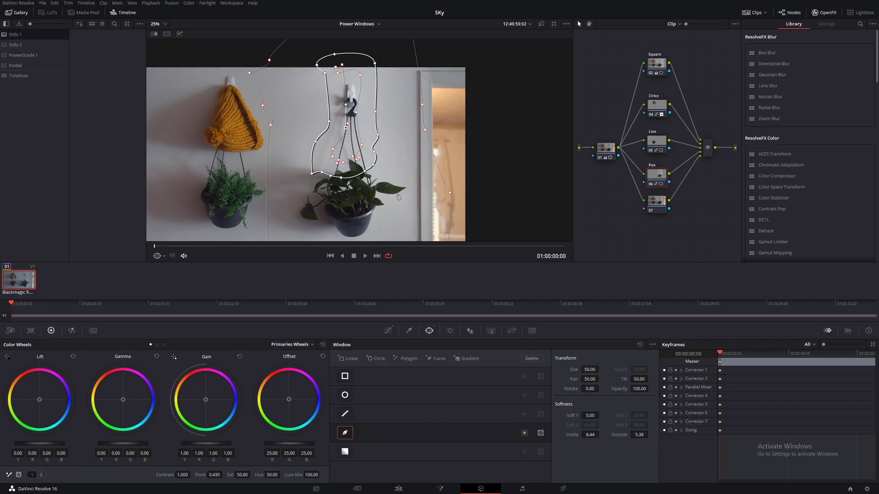
Move node 07 farther below the Pen node and enable its gradient power window in an enlarged viewer
left_click_drag(656, 202, 660, 218)
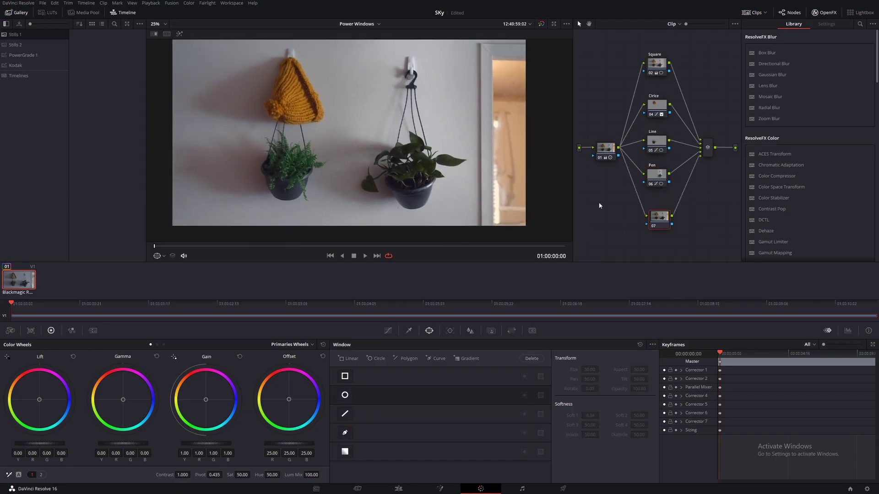
right_click(660, 217)
left_click(666, 229)
key("alt+f")
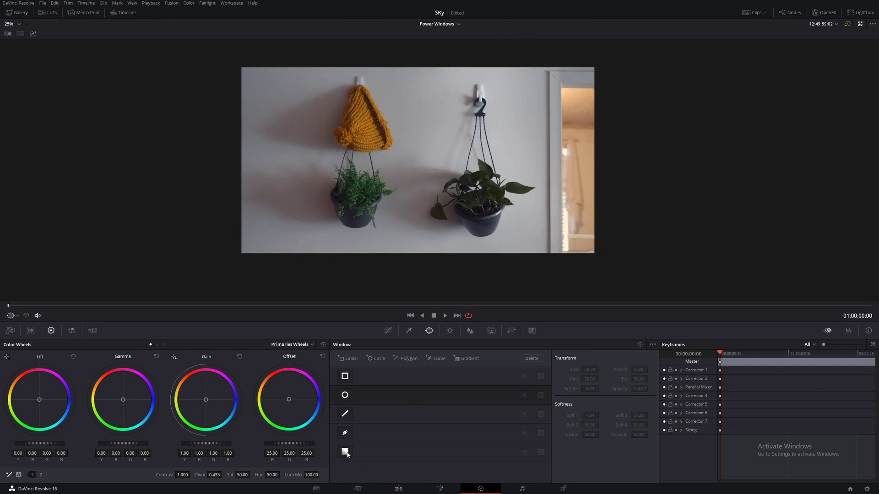
left_click(345, 452)
Run the gradient horizontally from beyond the frame's left edge to its right edge: pan 21.60, tilt 49.56, rotate -90.42, softness 43.26
left_click_drag(419, 185, 660, 155)
left_click_drag(415, 161, 300, 157)
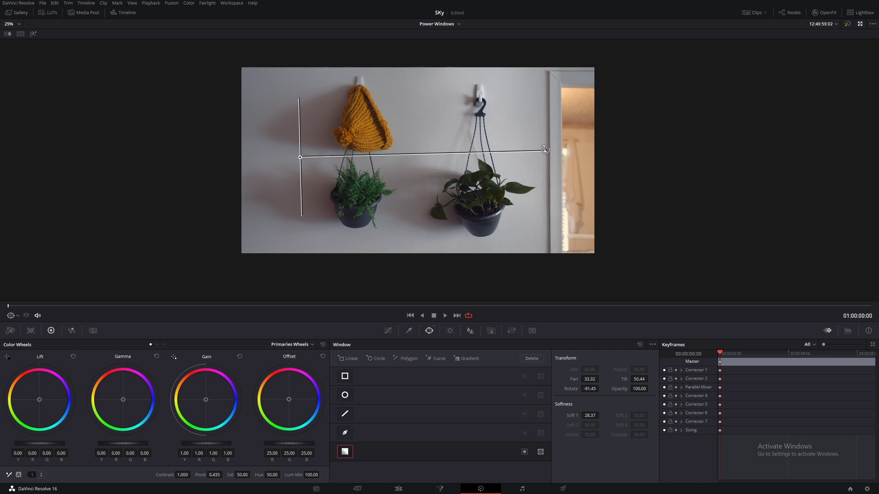
left_click_drag(546, 151, 548, 157)
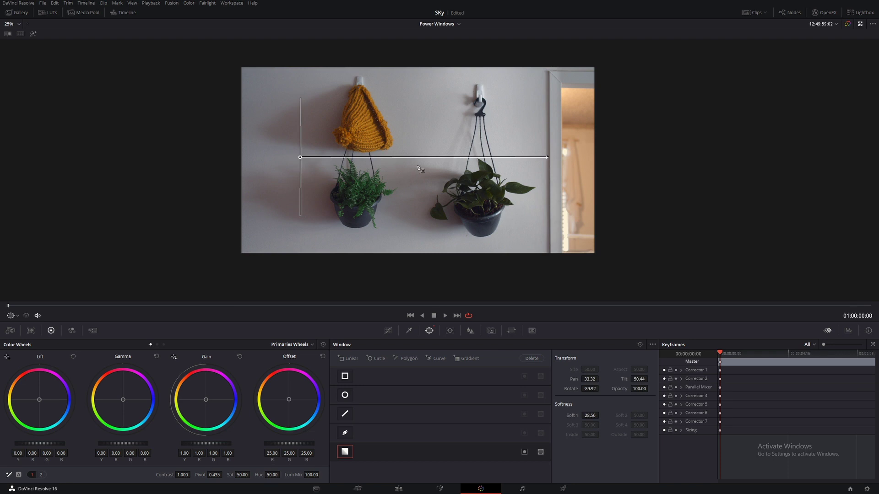
key("shift+h")
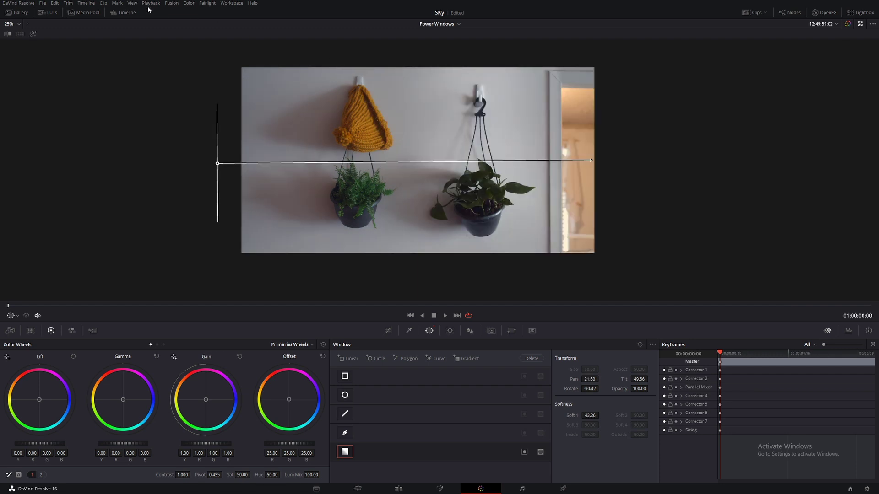
Examine how the gradient window covers the frame by toggling Highlight mode, and leave it off
left_click(132, 3)
mouse_move(152, 28)
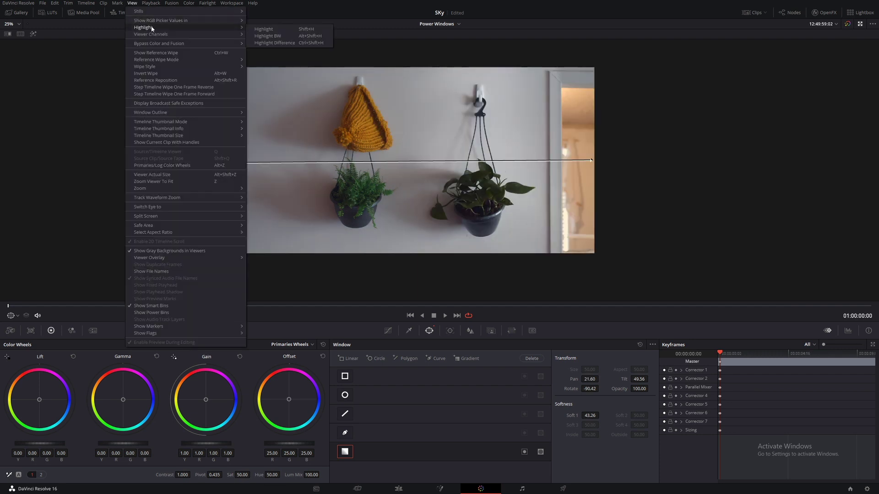
left_click(282, 29)
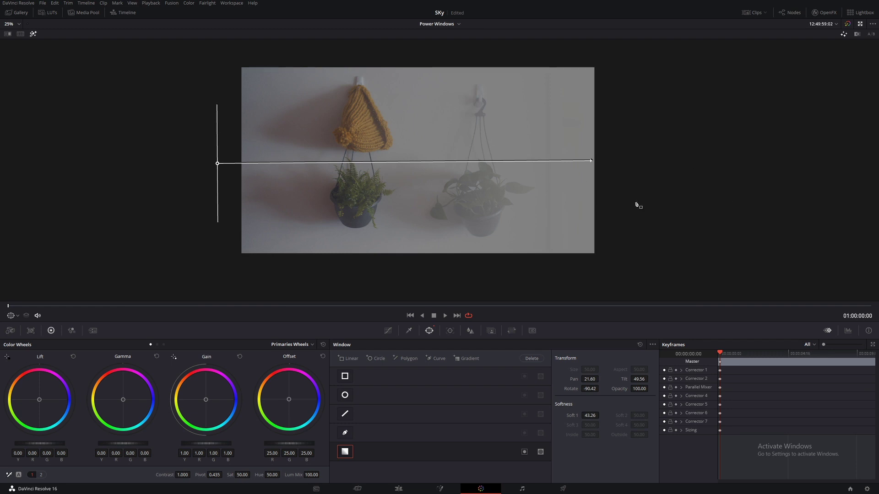
key("shift+h")
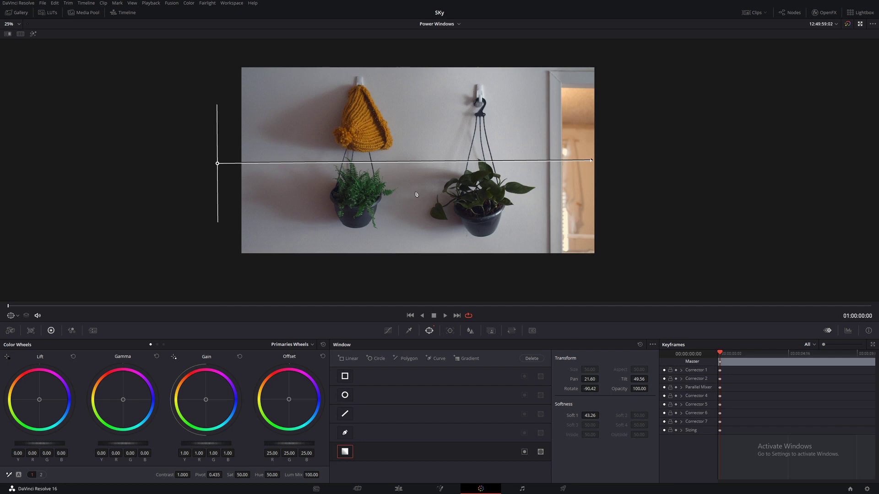
key("shift+h")
mouse_move(591, 160)
left_mouse_down()
mouse_move(257, 165)
mouse_move(590, 160)
left_mouse_up()
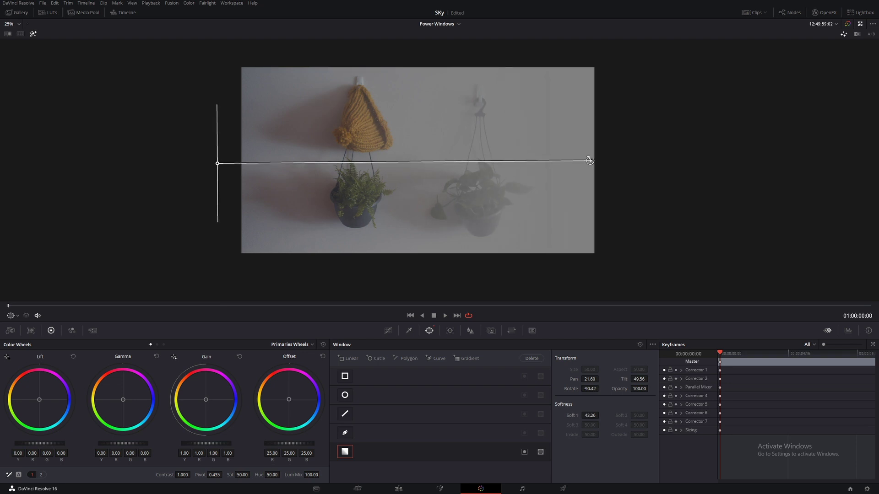
key("shift+h")
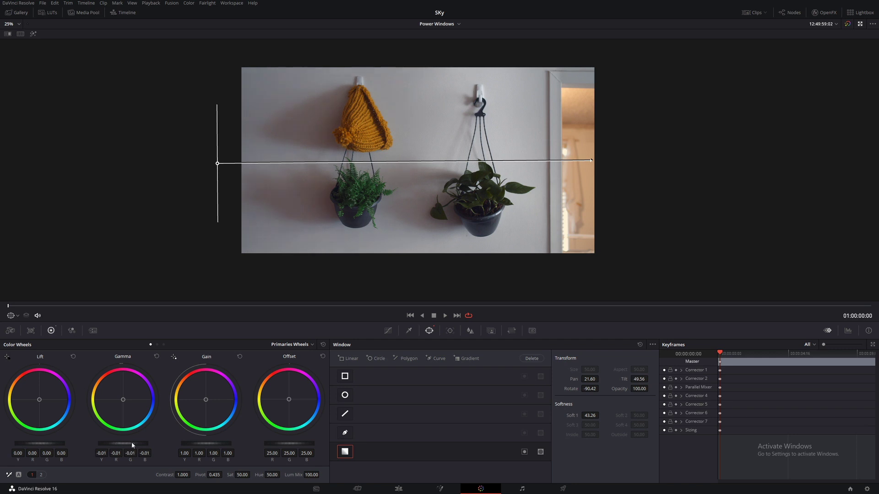
Darken the gradient area by setting master gamma to -0.07 and gain to 0.89
left_click_drag(132, 444, 129, 444)
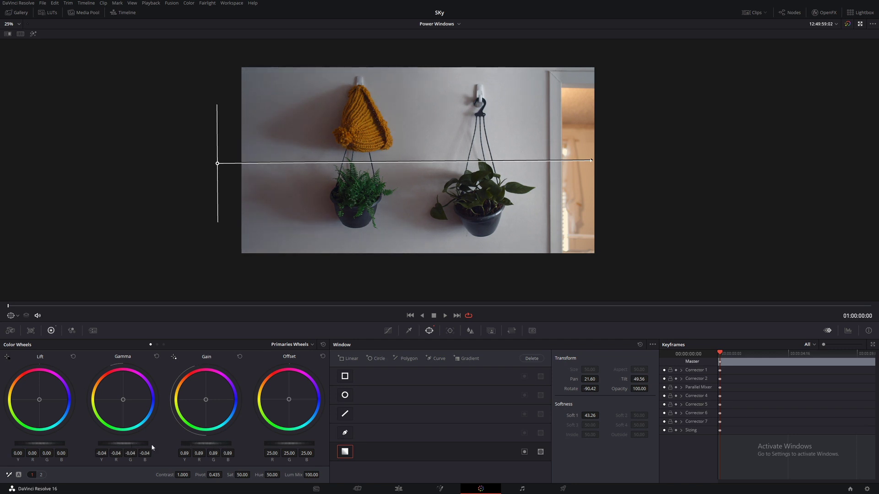
left_click_drag(132, 445, 131, 445)
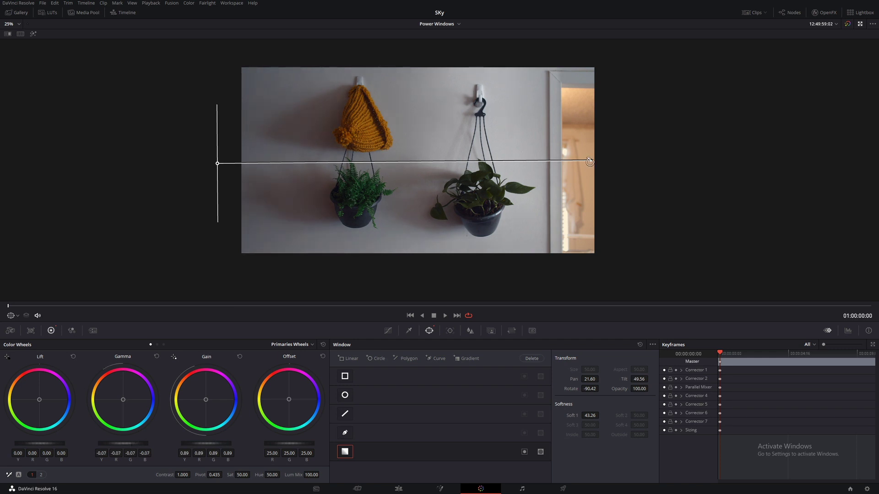
Shift the gradient into the frame's left part with pan 32.11, tilt 50.34, rotate -90.05 and softness 47.44, and review it full screen
mouse_move(590, 160)
left_mouse_down()
mouse_move(450, 166)
mouse_move(574, 163)
left_mouse_up()
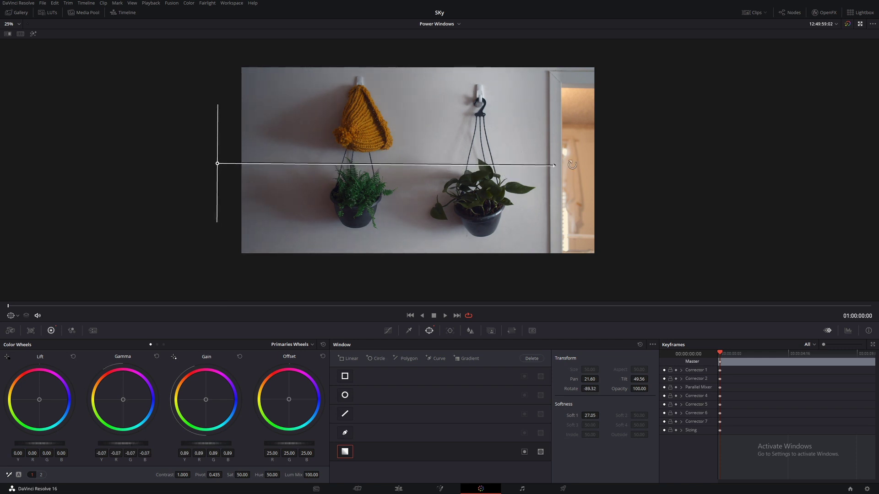
left_click_drag(218, 168, 291, 158)
left_click_drag(652, 160, 702, 158)
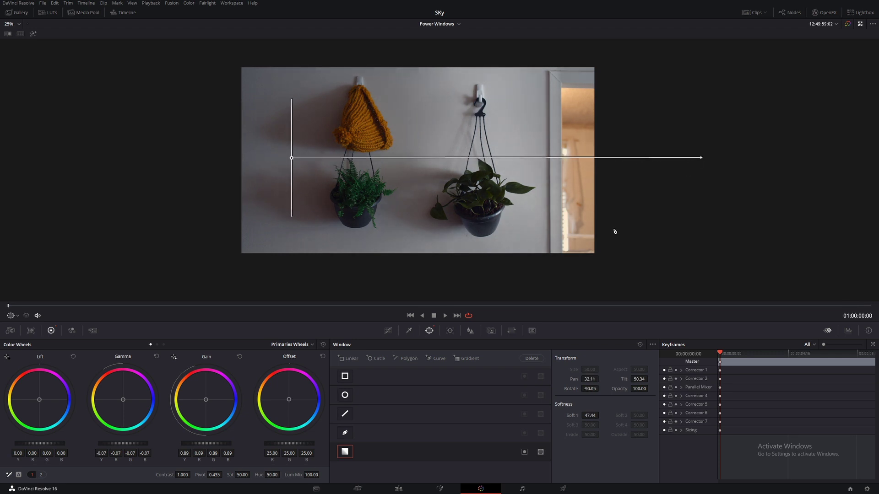
key("ctrl+f")
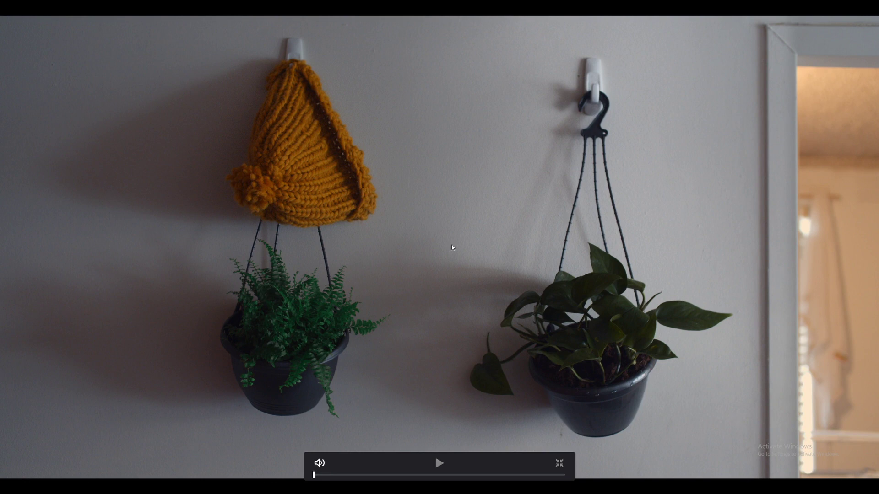
key("ctrl+f")
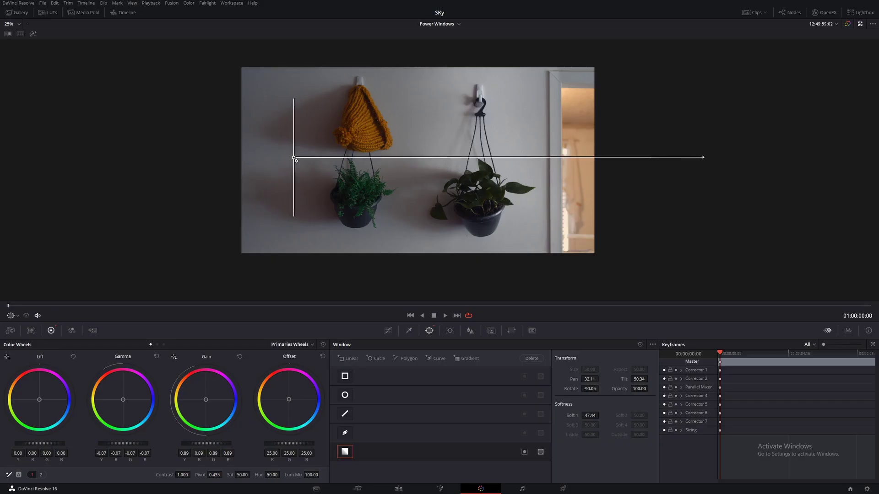
Try the gradient in the opposite direction, and run it from the frame's left edge rightward: pan 21.26, tilt 48.98, rotate -91.30, softness 38.77
left_click_drag(702, 157, 161, 153)
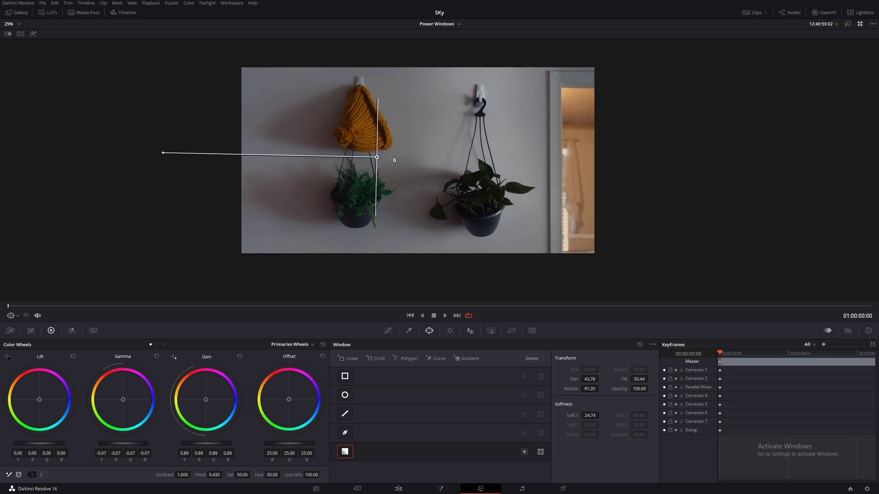
left_click_drag(375, 159, 553, 165)
left_click_drag(339, 161, 762, 152)
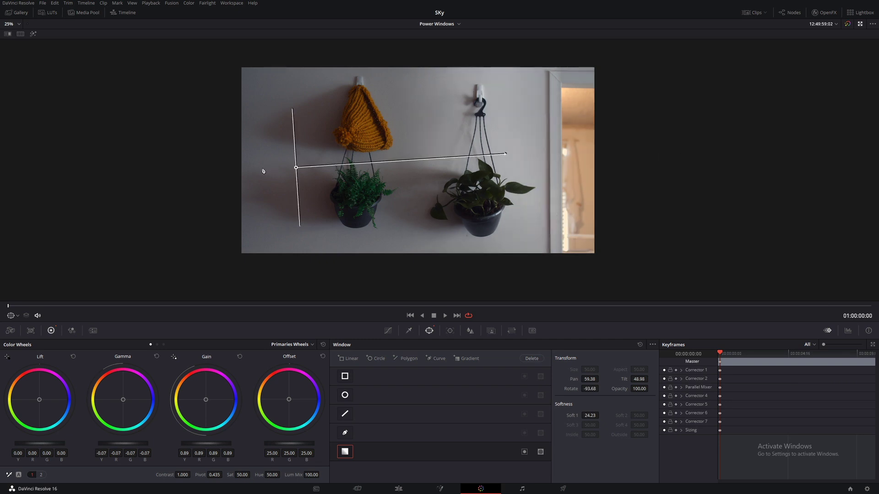
left_click_drag(263, 171, 249, 170)
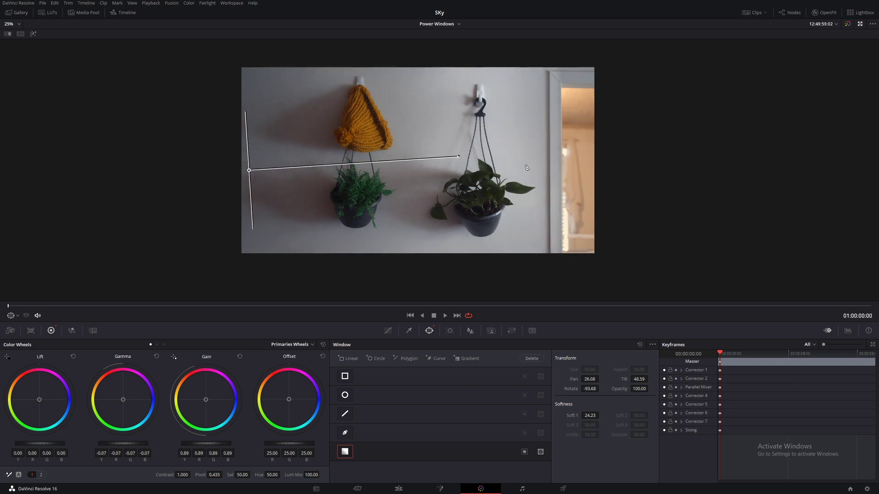
left_click_drag(459, 159, 414, 171)
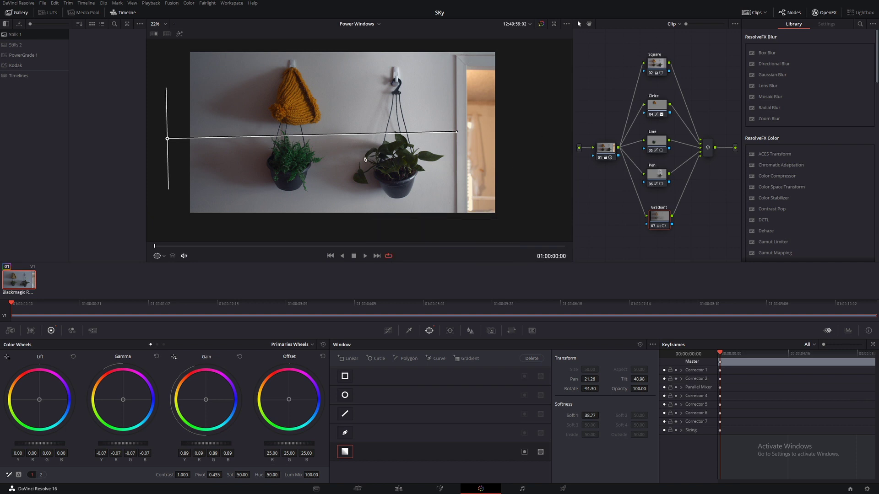
Add a serial node after the circle window's node and reduce its saturation to 0
left_click(659, 104)
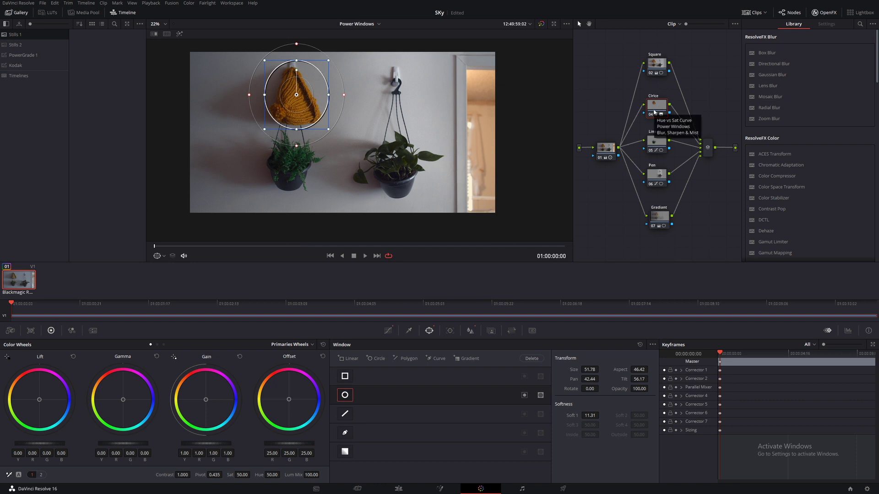
key("alt+s")
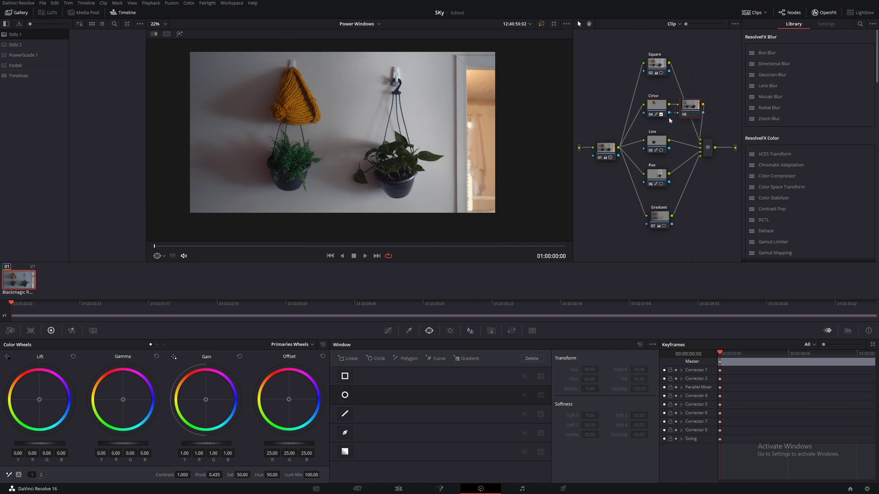
left_click(660, 111)
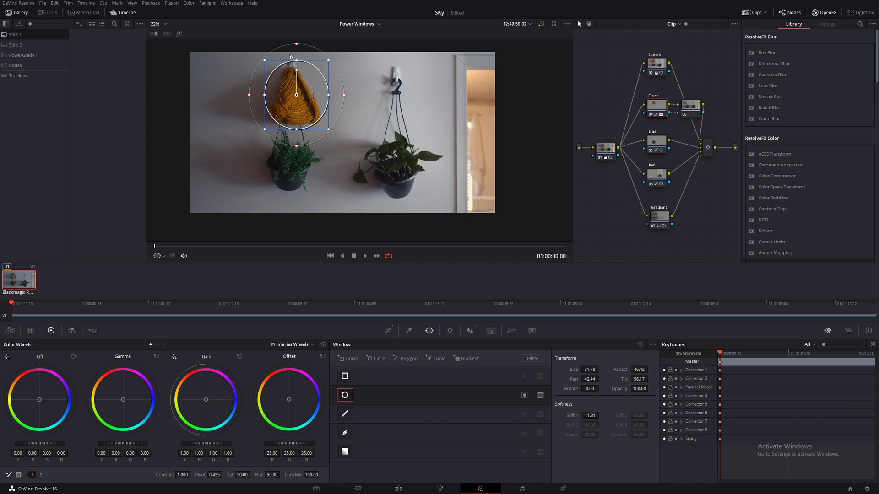
left_click(692, 111)
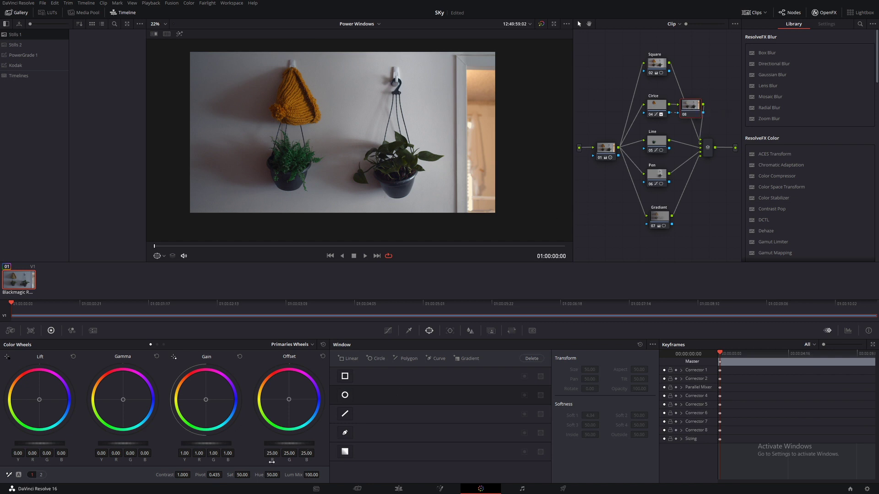
mouse_move(242, 475)
left_mouse_down()
mouse_move(251, 475)
mouse_move(236, 475)
left_mouse_up()
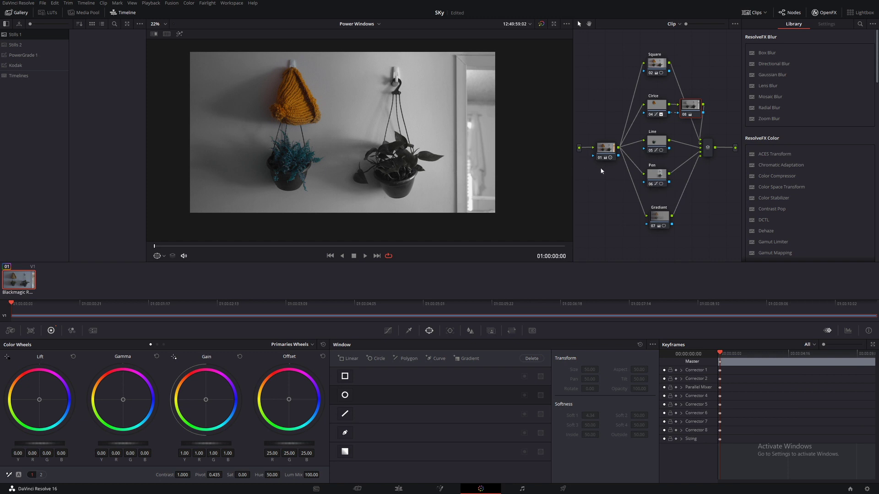
Disable the Line, Pen and gradient nodes one after another
left_click(660, 145)
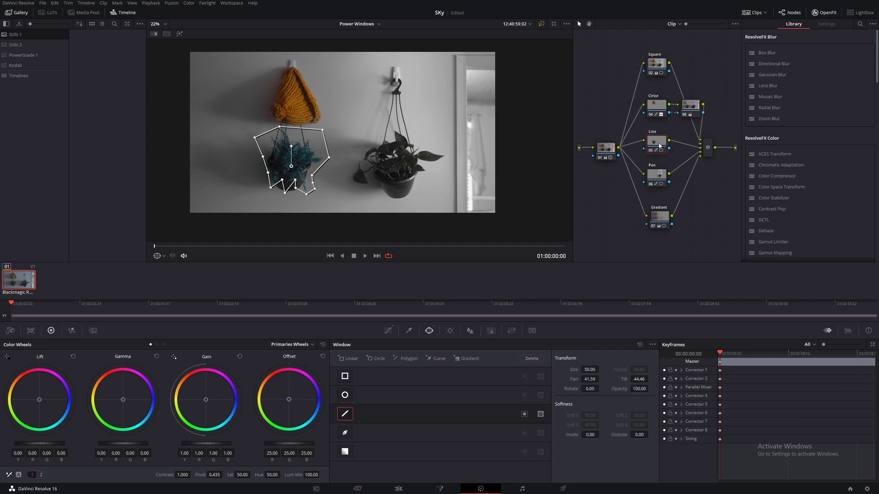
key("ctrl+d")
left_click(655, 178)
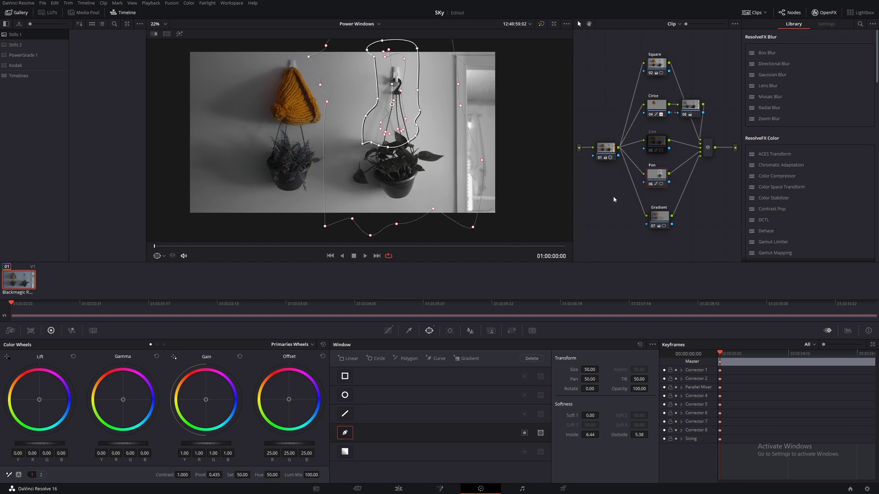
key("ctrl+d")
left_click(662, 221)
key("ctrl+d")
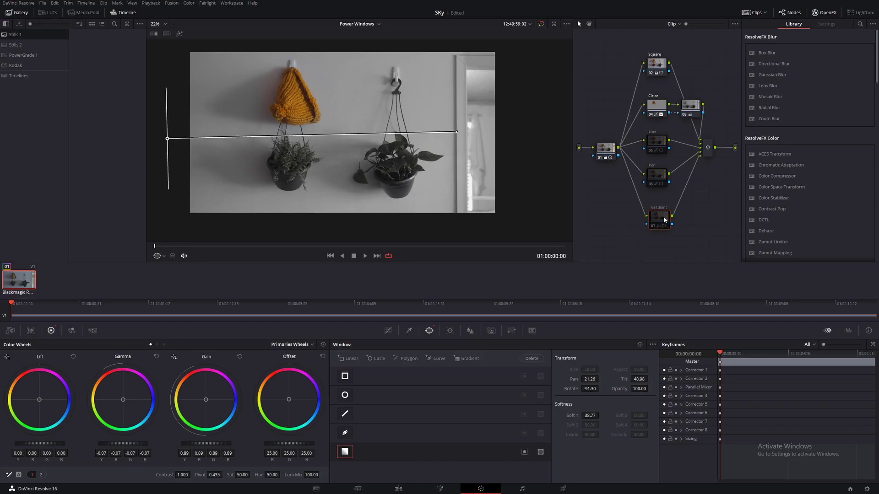
Re-enable the Line, Pen and gradient nodes, and delete the desaturated serial node after the circle window's node
mouse_move(666, 218)
left_mouse_down()
mouse_move(665, 204)
mouse_move(656, 221)
left_mouse_up()
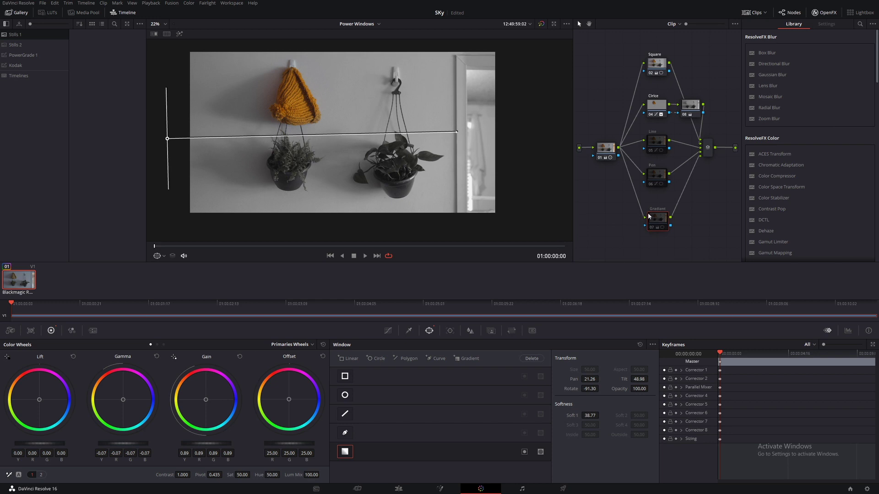
key("ctrl+d")
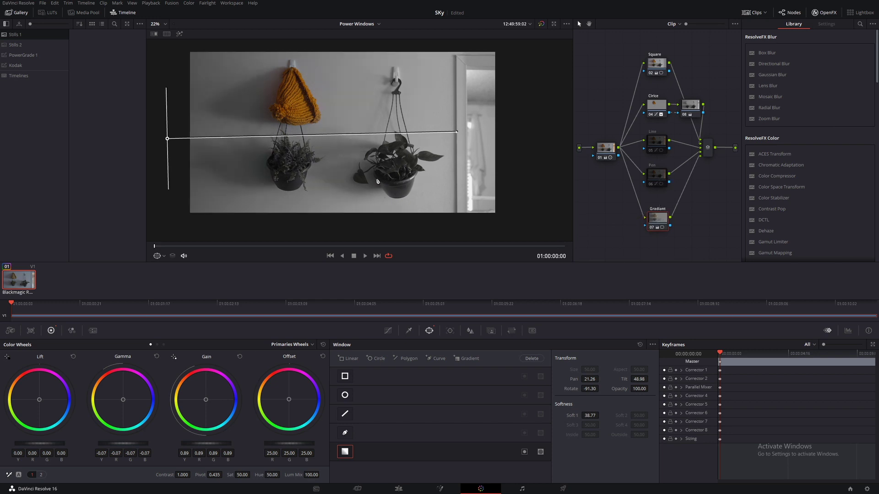
left_click(657, 142)
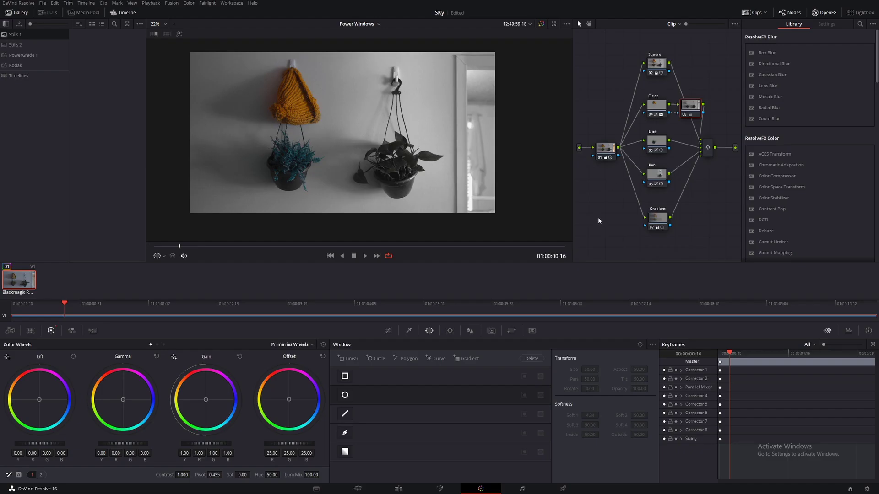
left_click_drag(690, 105, 708, 88)
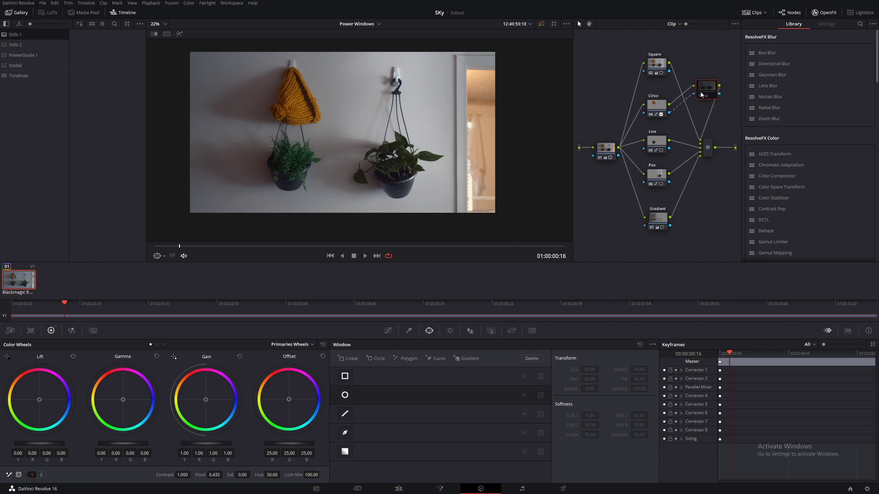
key("Delete")
Add a parallel node between the Pen and gradient nodes, and move the gradient node down to make room for it
scroll(443, 178, "down", 1)
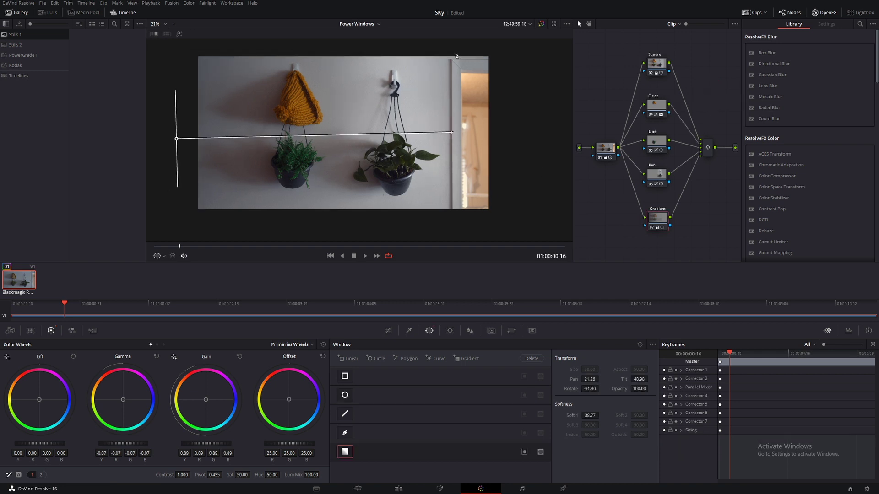
left_click(606, 152)
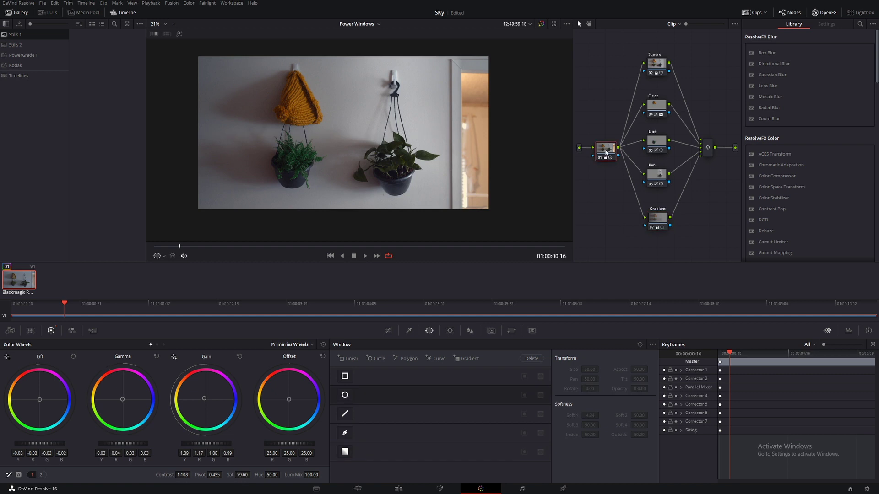
left_click(662, 63)
key("alt+p")
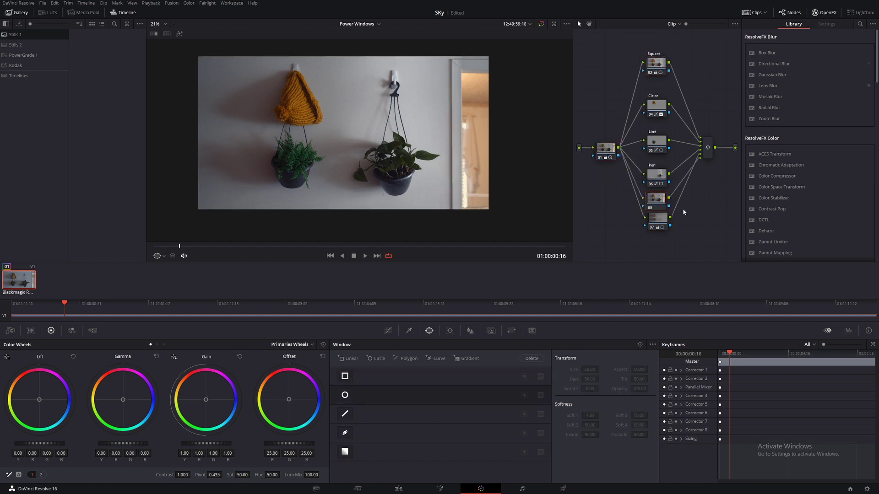
left_click_drag(661, 219, 658, 231)
left_click(660, 203)
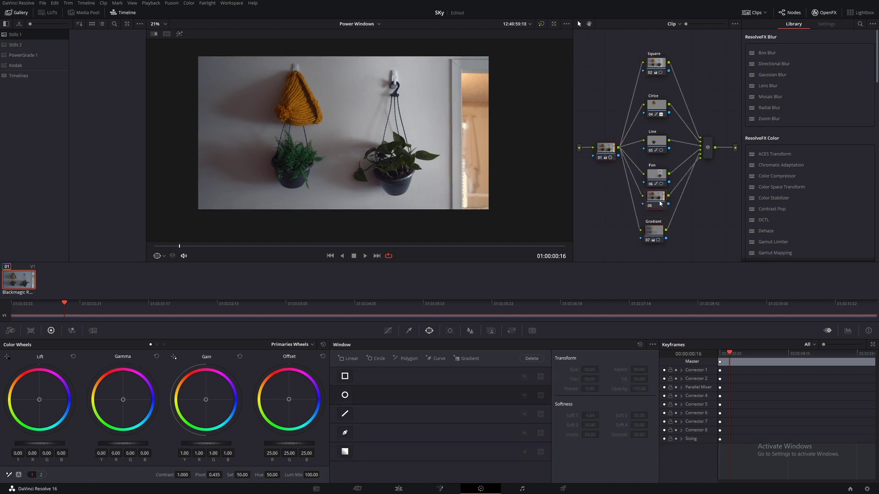
Draw a closed pen power window around the bright doorway at the frame's right edge, and reshape its upper edge
left_click(345, 432)
left_click(459, 70)
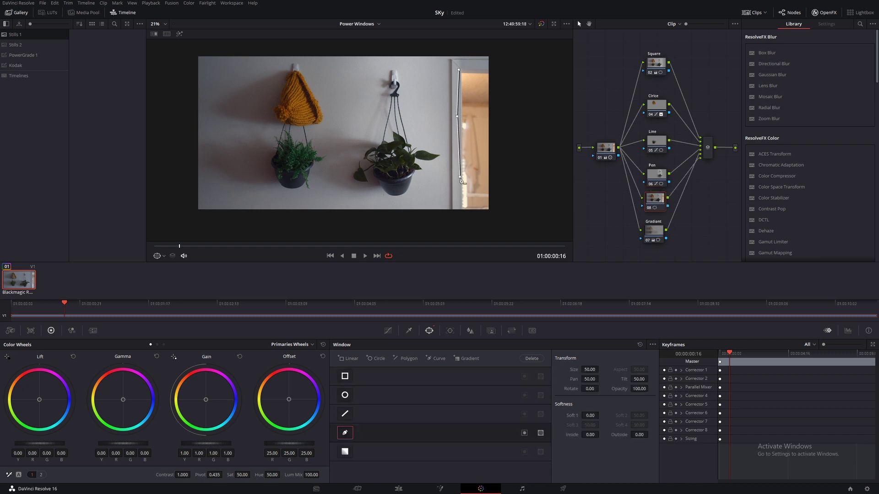
left_click(462, 211)
left_click(492, 218)
left_click(513, 140)
left_click(497, 66)
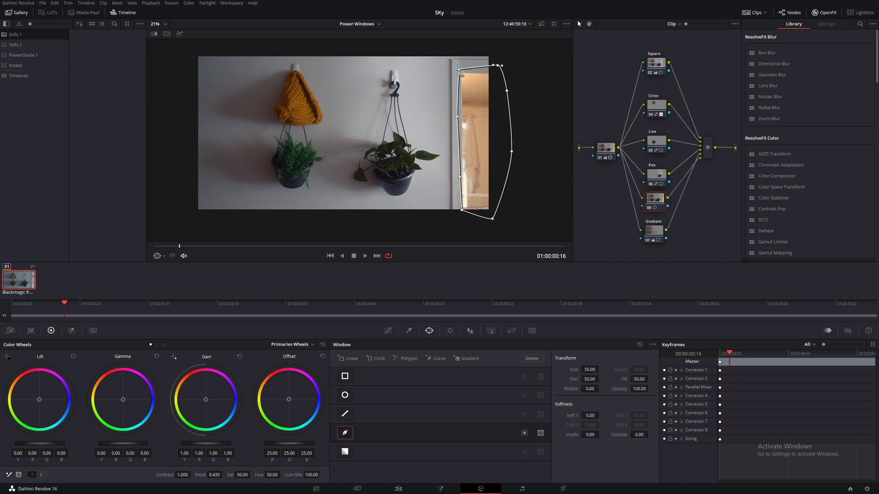
left_click(459, 70)
scroll(494, 148, "up", 2)
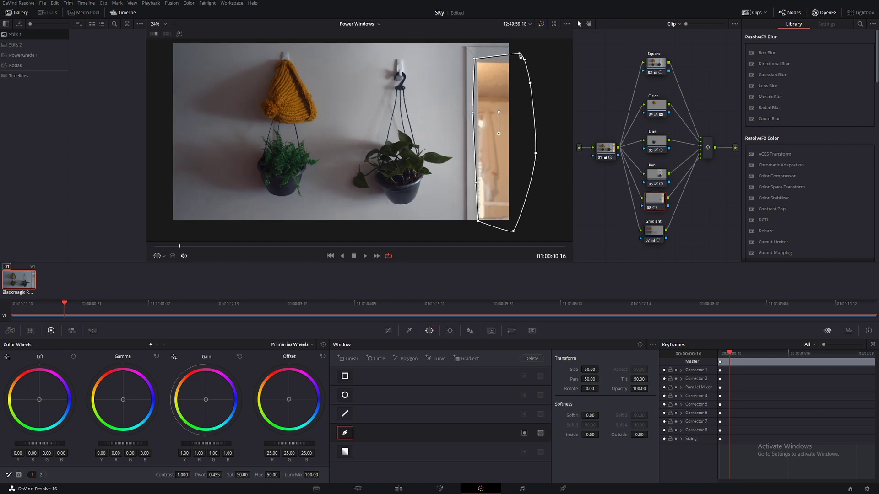
left_click_drag(519, 54, 483, 57)
Darken the doorway slightly by lowering the white point of the luma custom curve
left_click(388, 331)
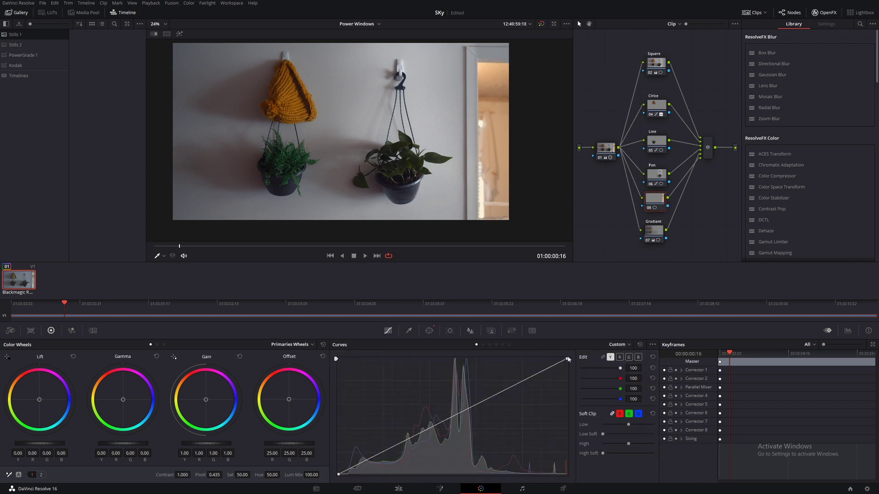
left_click_drag(566, 359, 569, 374)
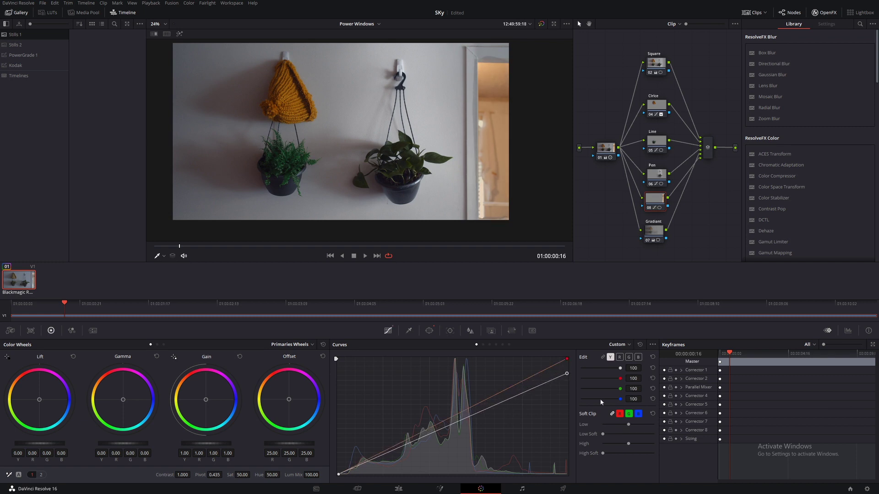
Soften the doorway window to 4.86 inside and 1.44 outside, and reduce its saturation to 40.00
left_click(431, 332)
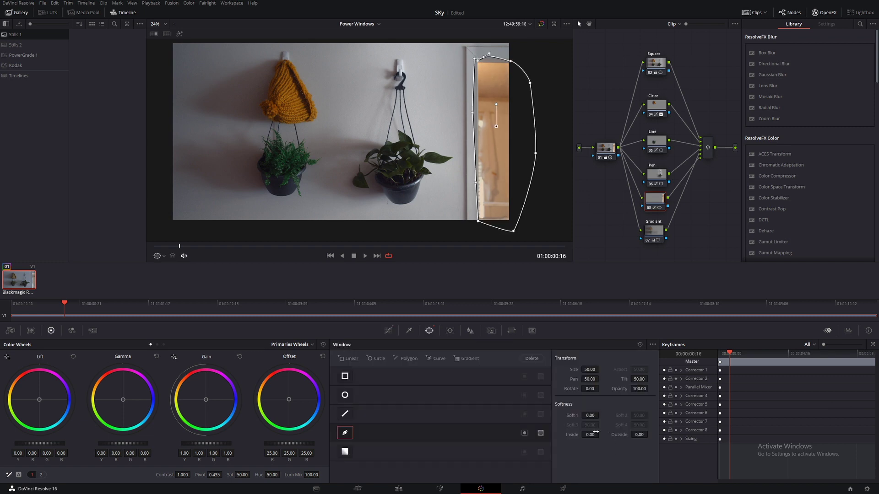
left_click_drag(590, 435, 650, 434)
left_click_drag(247, 477, 251, 475)
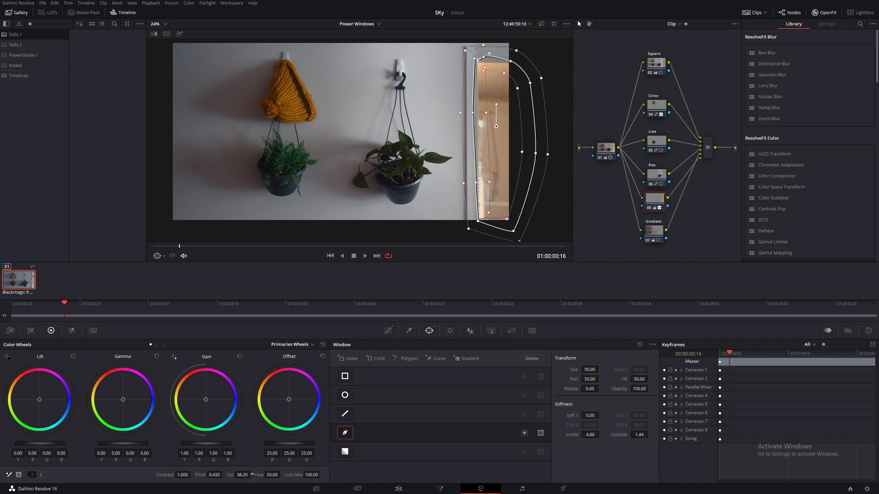
Set the doorway's blur radius to 0.58, its saturation to 26.60 and its offset to red 18.87, green 25.69, blue 29.02
left_click(470, 332)
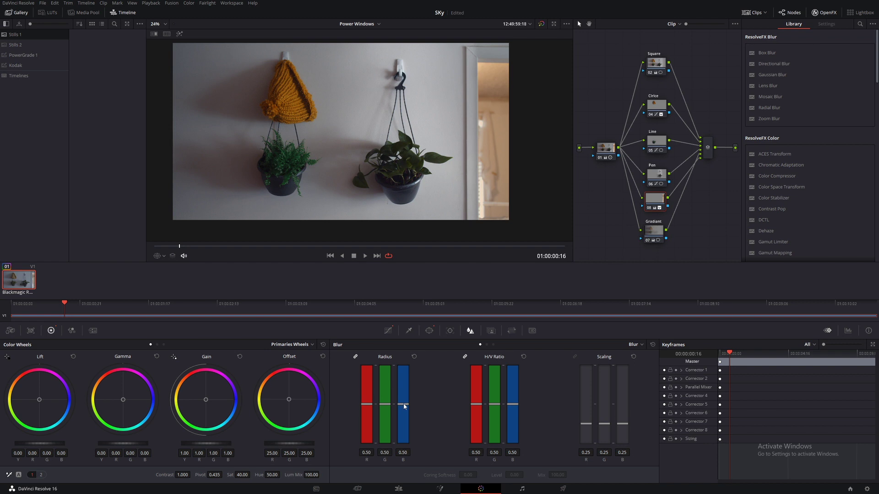
left_click_drag(403, 405, 404, 391)
left_click_drag(289, 399, 290, 402)
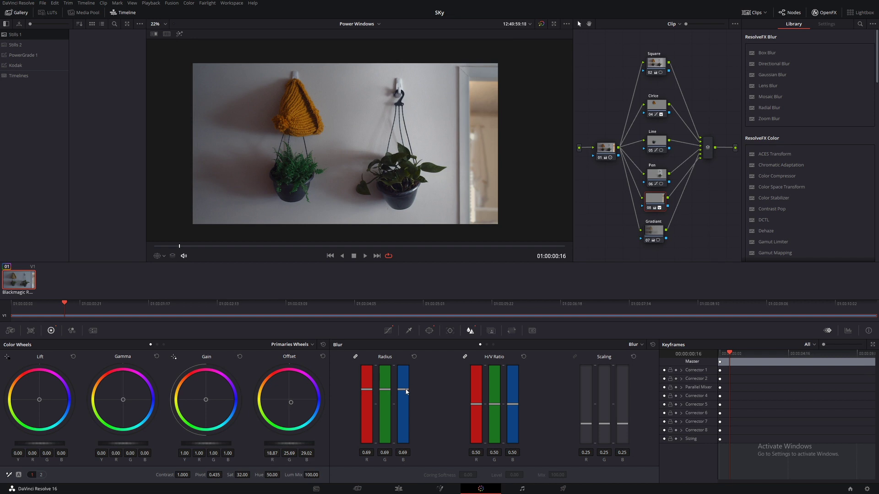
left_click_drag(406, 392, 404, 399)
Cool the doorway further with offset red 17.30, green 25.40, blue 30.75, and nudge gamma and lift slightly toward blue
left_click_drag(291, 403, 292, 403)
left_click_drag(136, 393, 135, 393)
left_click_drag(39, 401, 40, 400)
Compare the picture full screen with the doorway correction off and on, and examine the doorway up close
key("ctrl+f")
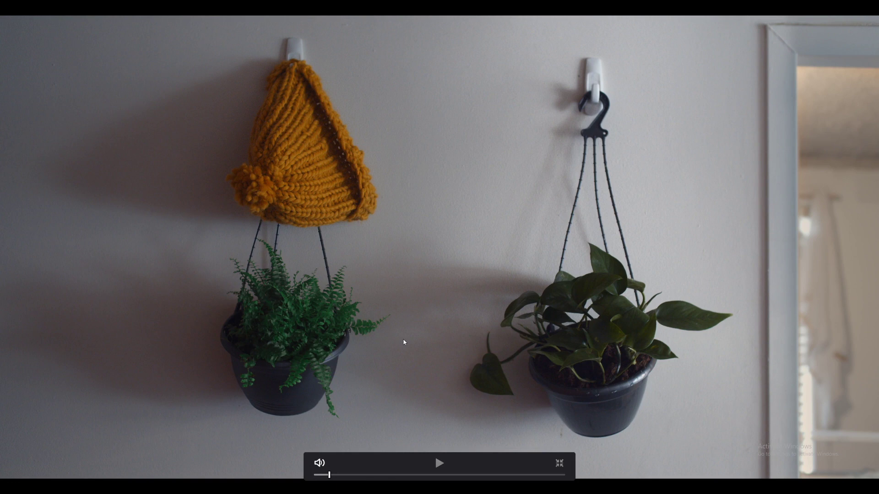
key("ctrl+d")
key("ctrl+f")
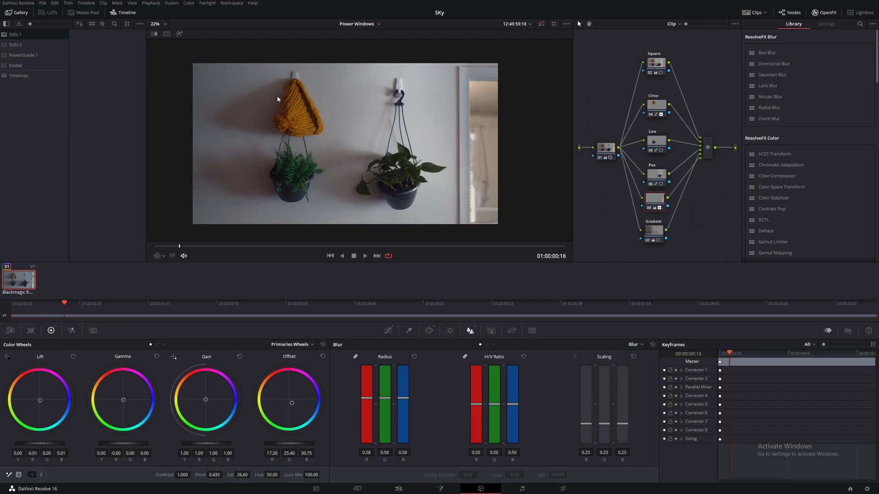
scroll(468, 136, "up", 2)
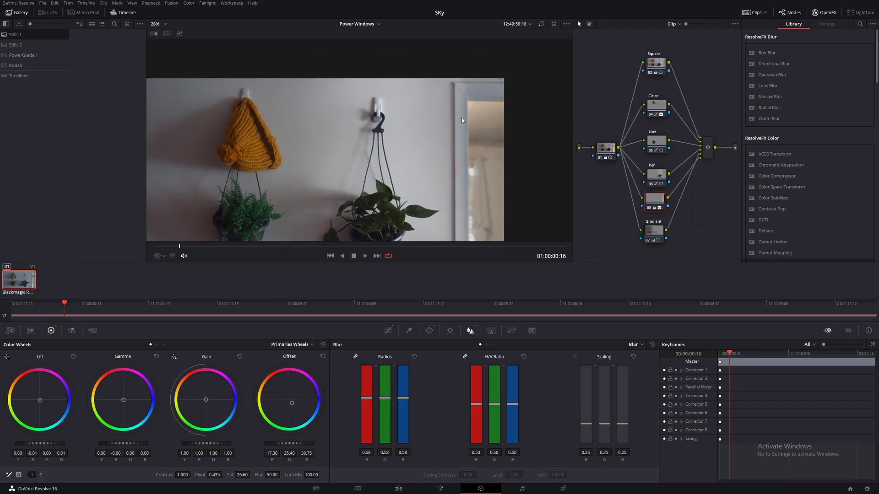
Reshape the doorway's pen window along the door frame and spread its outer softness outward over the wall side, from top to bottom corner
left_click(429, 331)
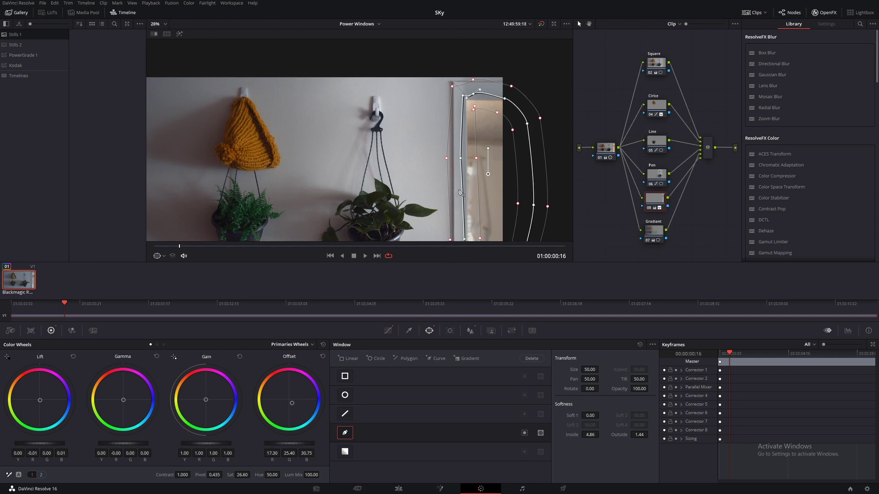
left_click_drag(450, 222, 456, 225)
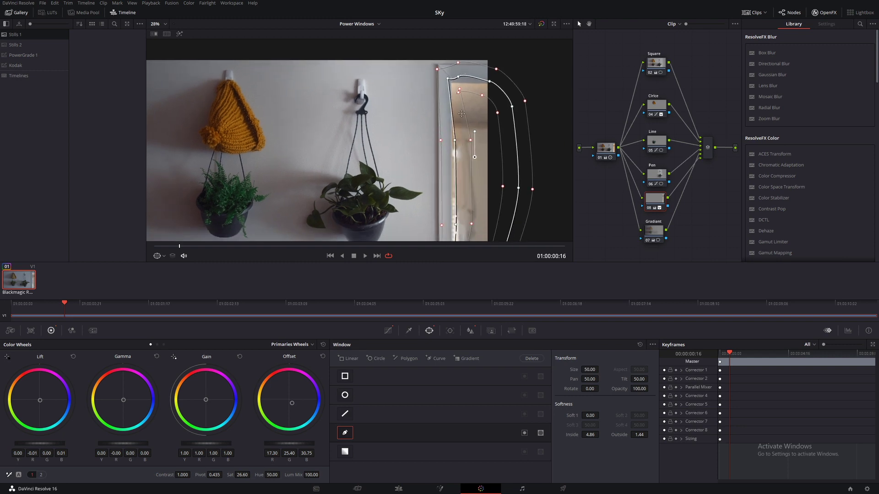
left_click_drag(448, 79, 422, 62)
left_click_drag(441, 140, 433, 147)
left_click_drag(441, 225, 412, 241)
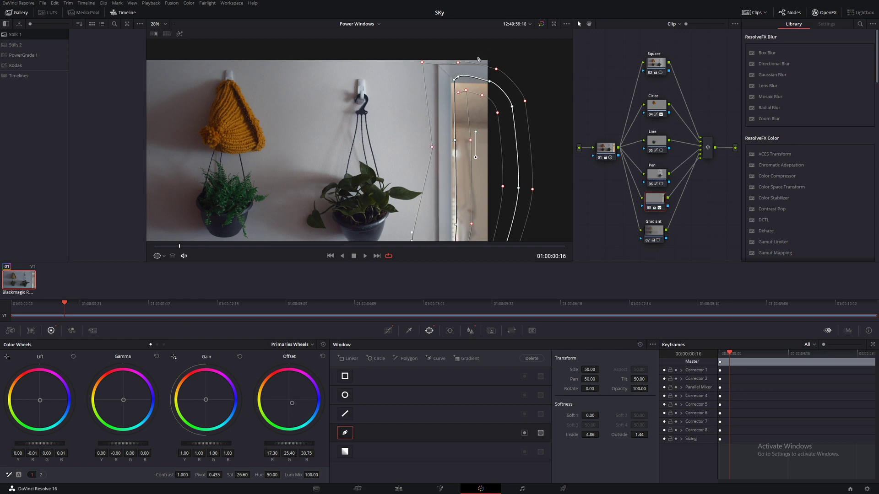
left_click_drag(458, 63, 447, 48)
left_click_drag(488, 154, 478, 107)
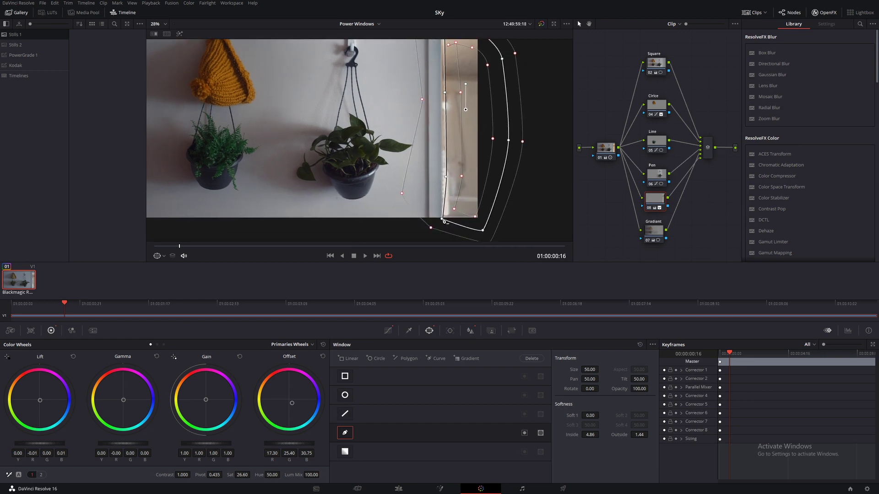
mouse_move(441, 219)
left_mouse_down()
mouse_move(455, 222)
mouse_move(430, 231)
left_mouse_up()
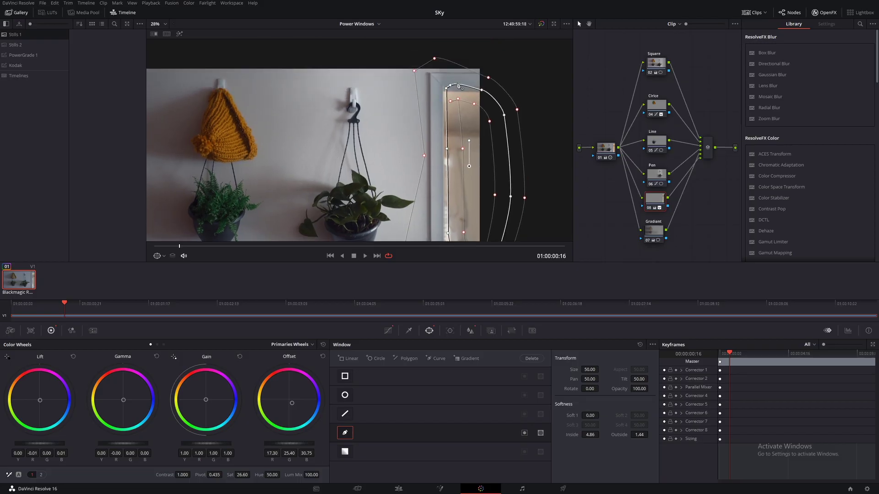
Lower the top edge of the doorway window and extend its outer softness farther above the frame and out across the wall
left_click_drag(456, 87, 482, 99)
left_click_drag(444, 71, 446, 48)
left_click_drag(489, 88, 512, 40)
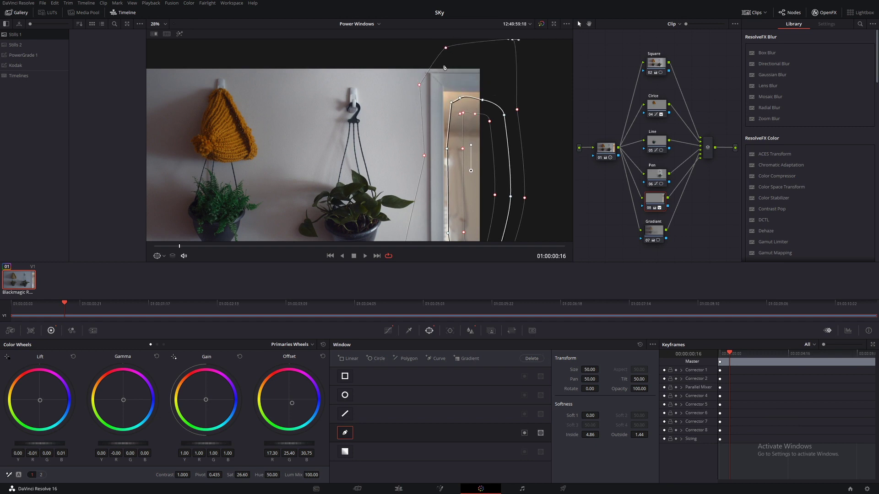
left_click_drag(419, 85, 386, 56)
left_click_drag(424, 156, 412, 169)
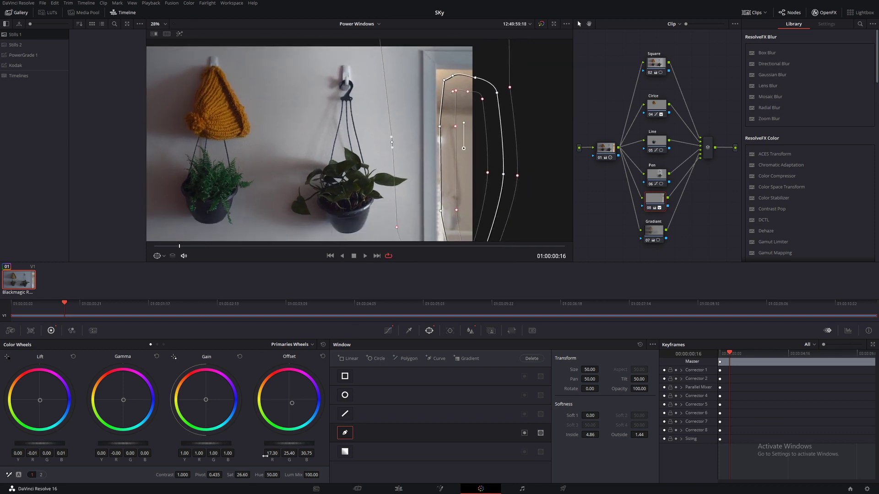
Rebalance the doorway's offset to red 21.47, green 23.90, blue 29.35
left_click_drag(289, 412, 292, 401)
left_click(409, 331)
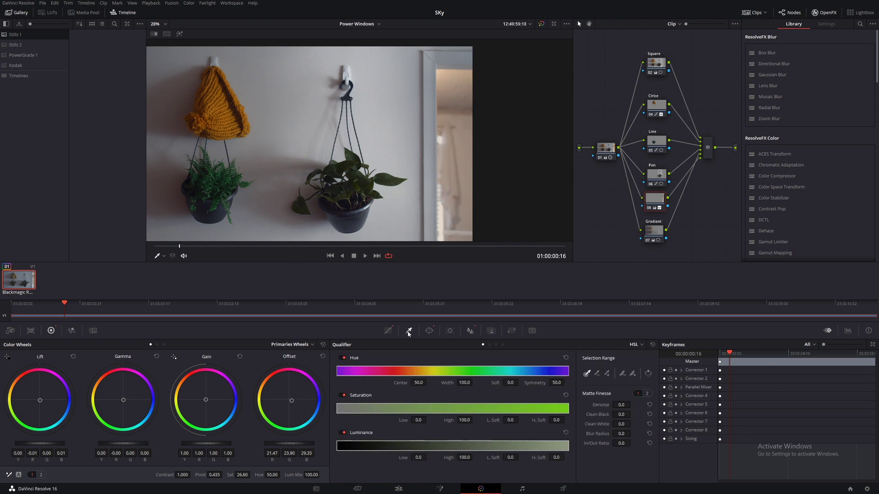
Sample the doorway's warm tone for the Hue Vs Sat curve and pull the saturation of its red-orange hues down
left_click(388, 330)
left_click(489, 344)
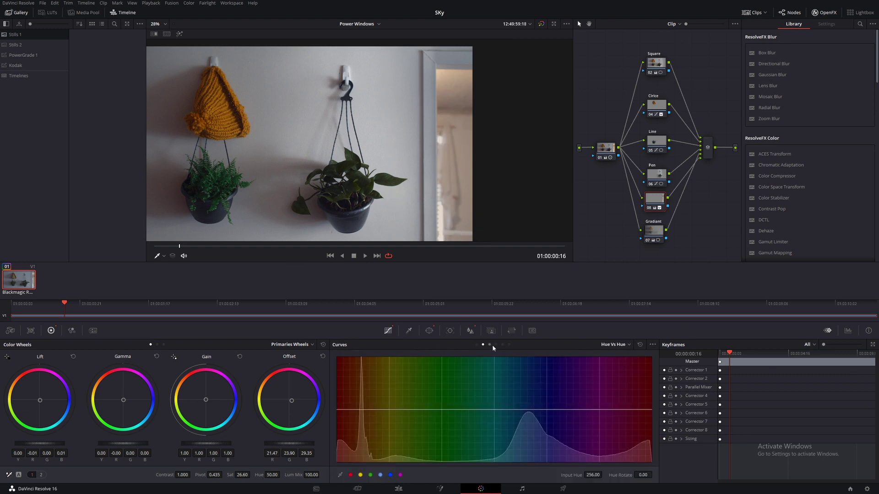
left_click(458, 130)
left_click_drag(362, 410, 351, 447)
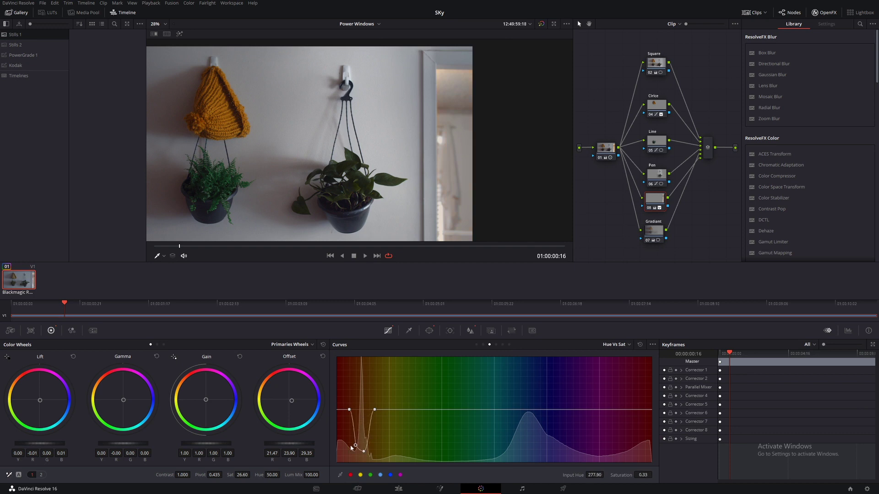
left_click(343, 410)
left_click_drag(349, 412, 351, 420)
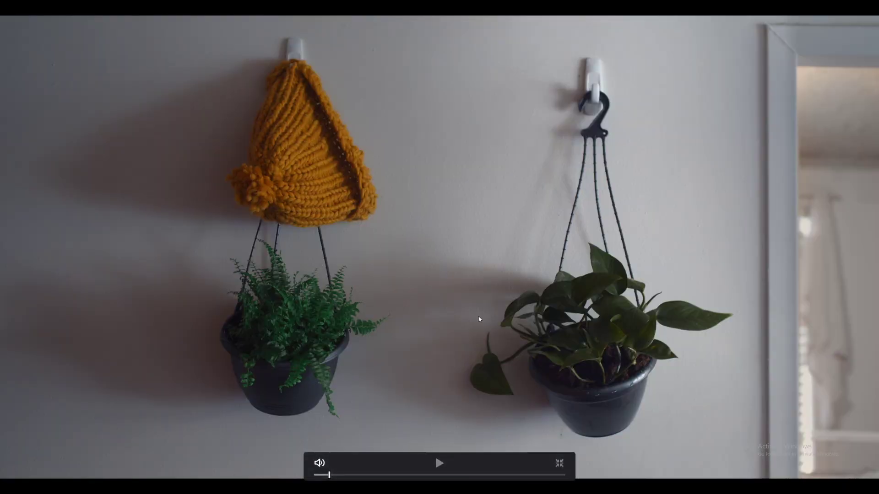